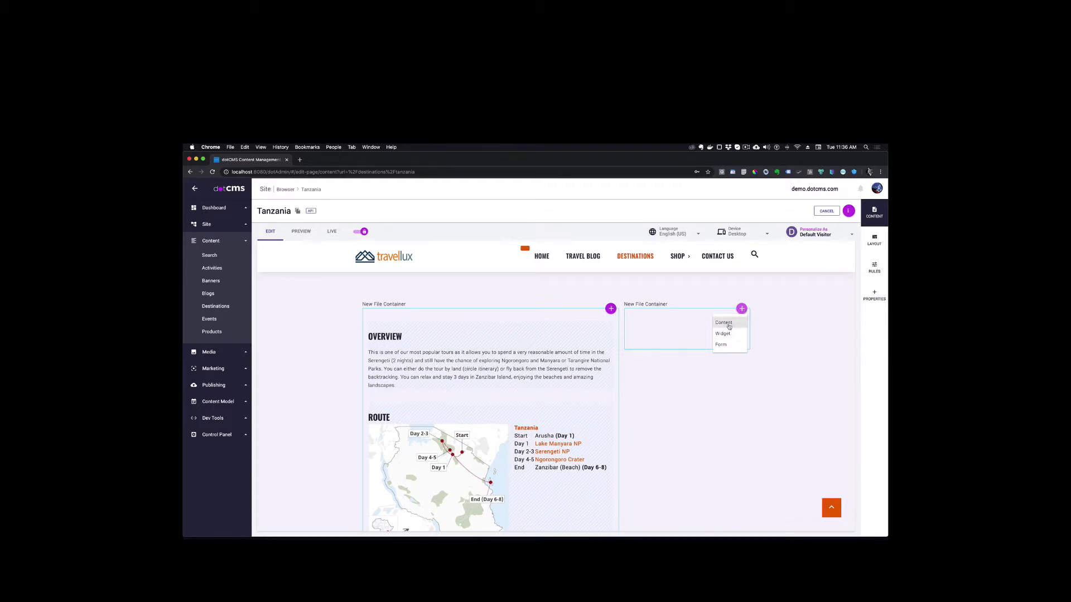
Create a new Rich Text content item in the empty container beside the Overview and title it "Request a Quote"
left_click(728, 324)
left_click(839, 246)
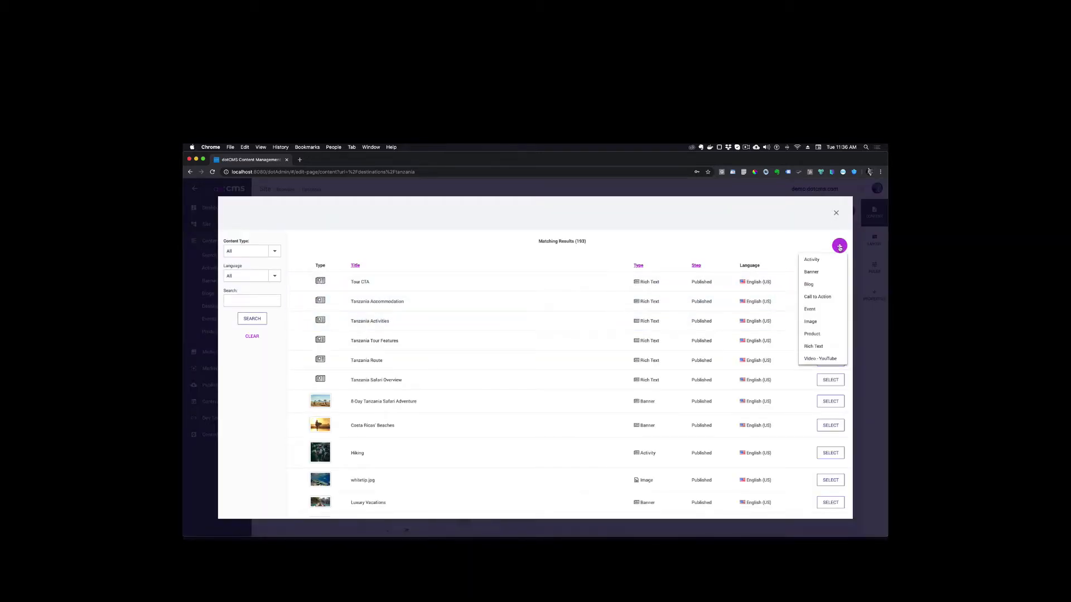
left_click(815, 346)
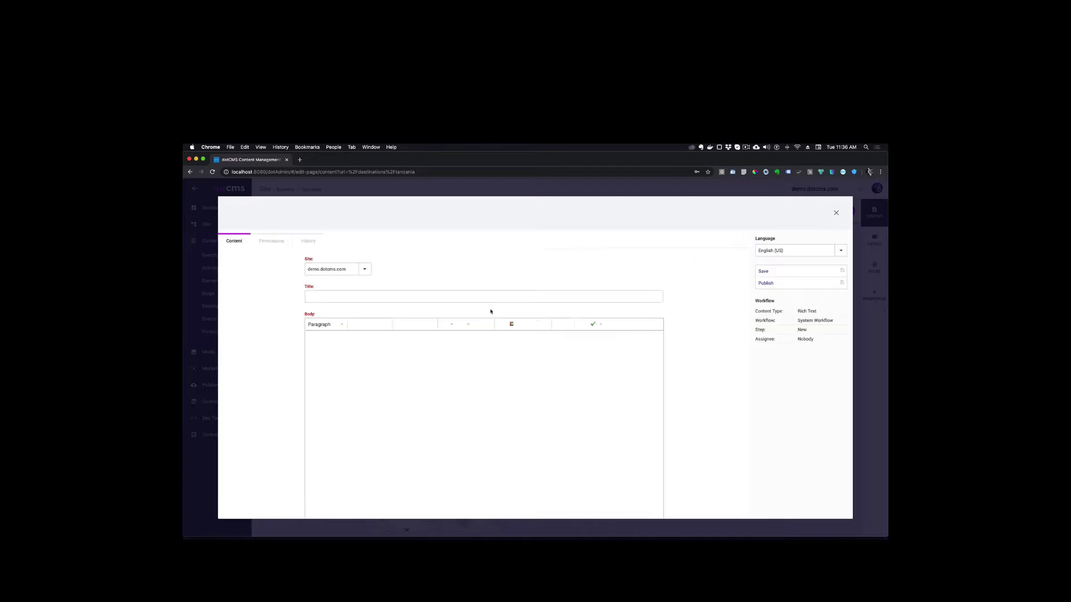
type("Request a Quote")
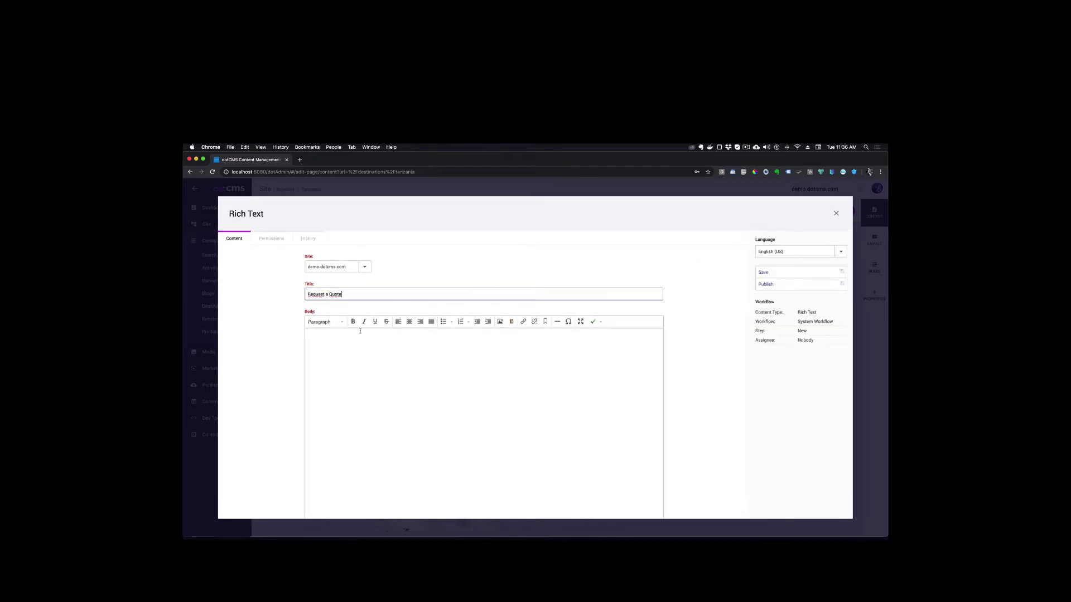
Fill the body with "Request a Quote" formatted as Header 3, publish the content and close its editor
left_click(337, 346)
type("Request a Quote")
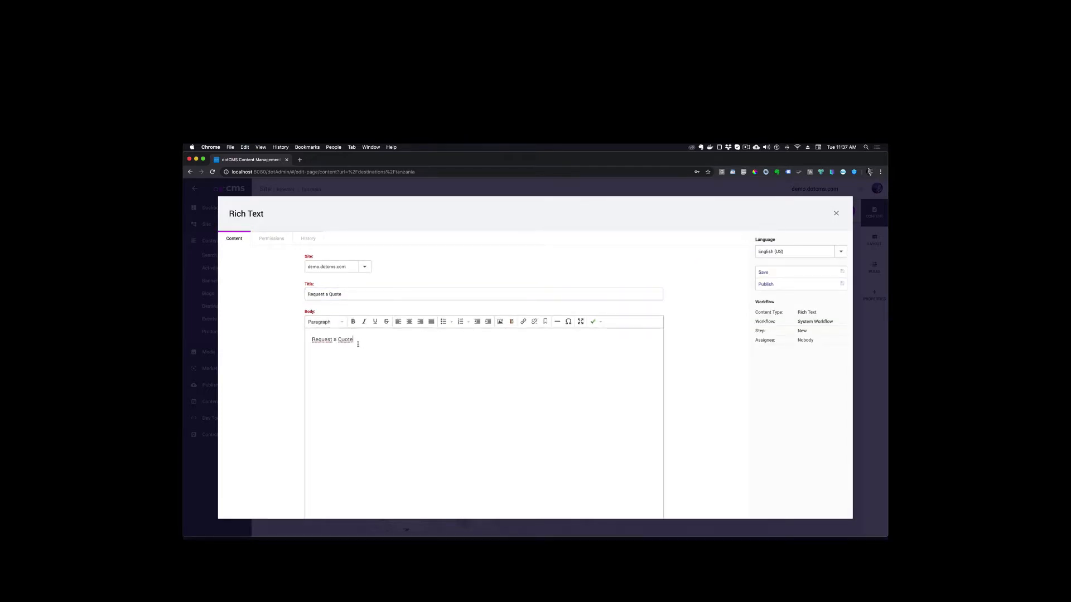
left_click_drag(357, 342, 285, 339)
left_click(334, 322)
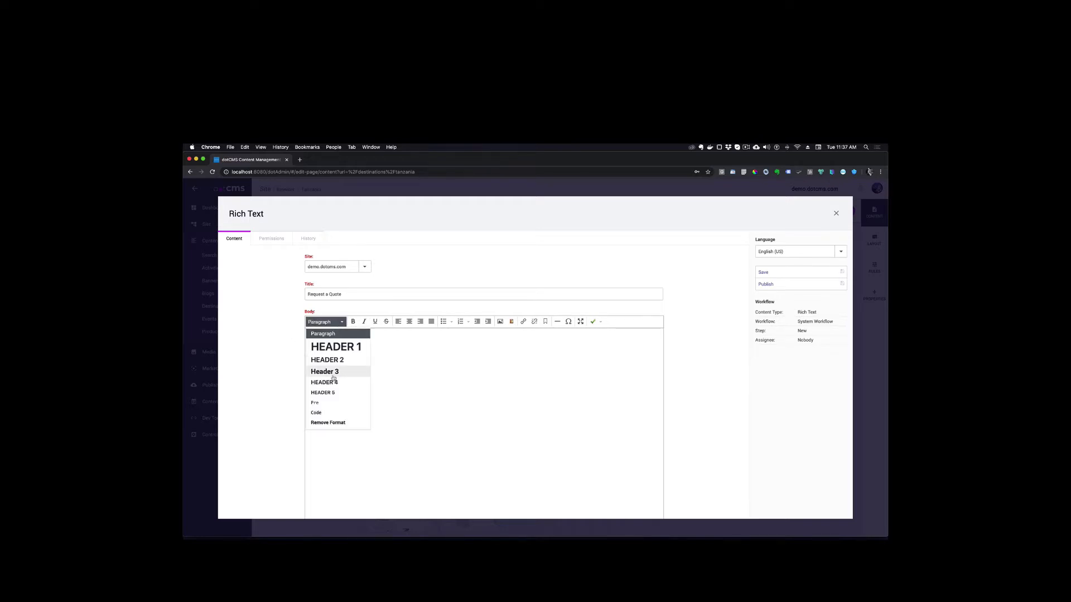
left_click(333, 373)
left_click(808, 276)
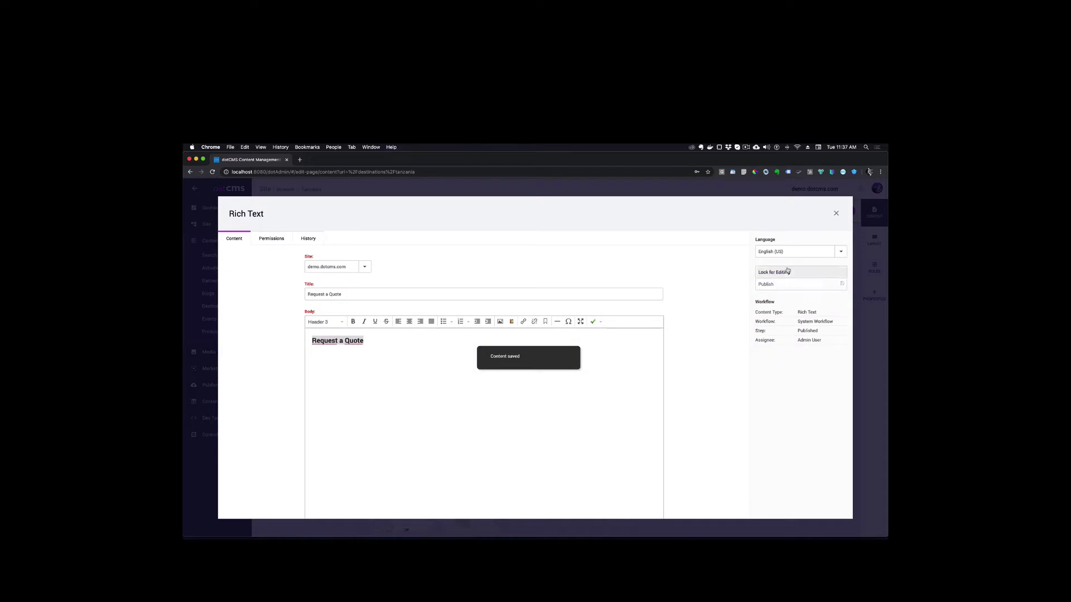
left_click(836, 213)
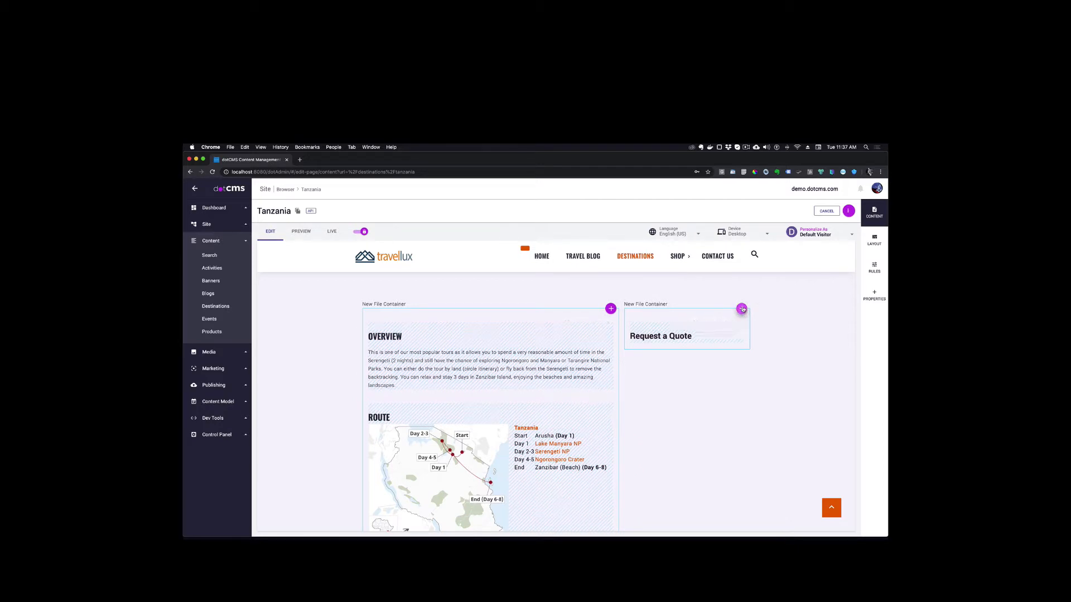
Open the Marketing Forms list in a new browser tab and switch to it
left_click(214, 370)
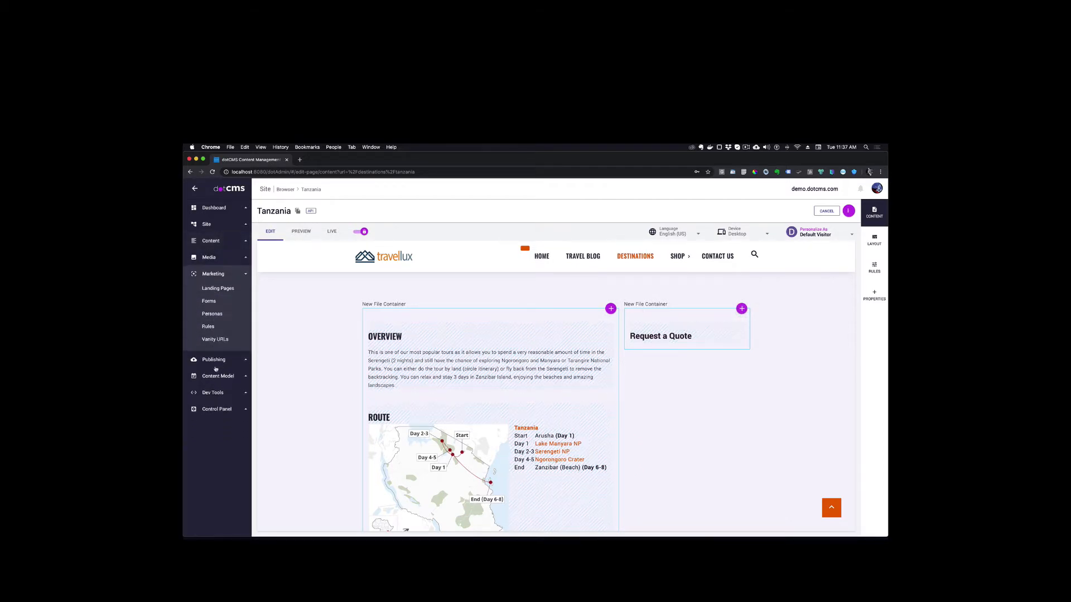
right_click(211, 303)
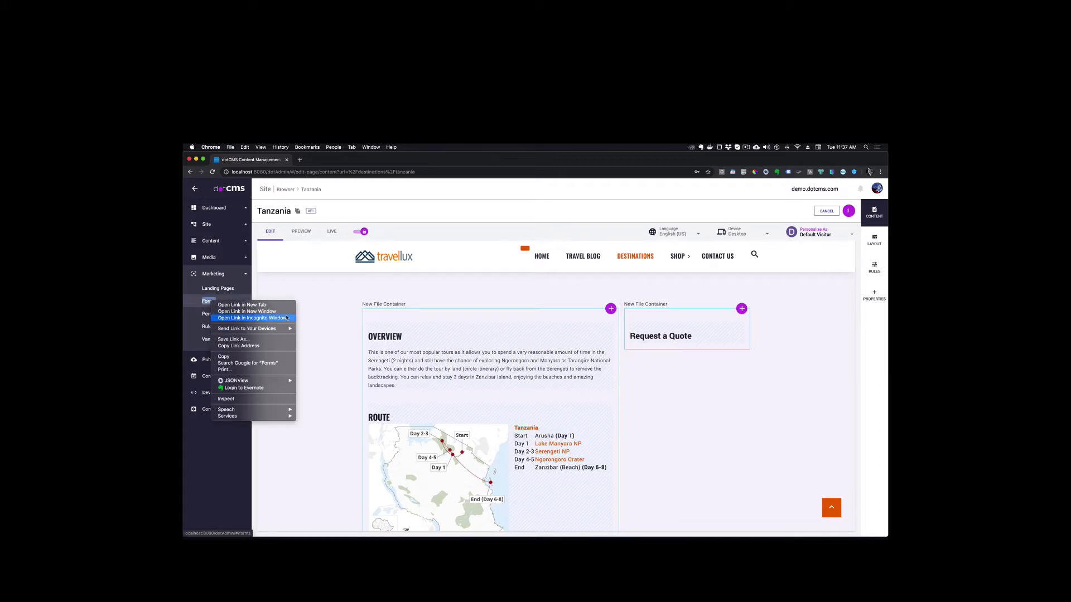
left_click(241, 305)
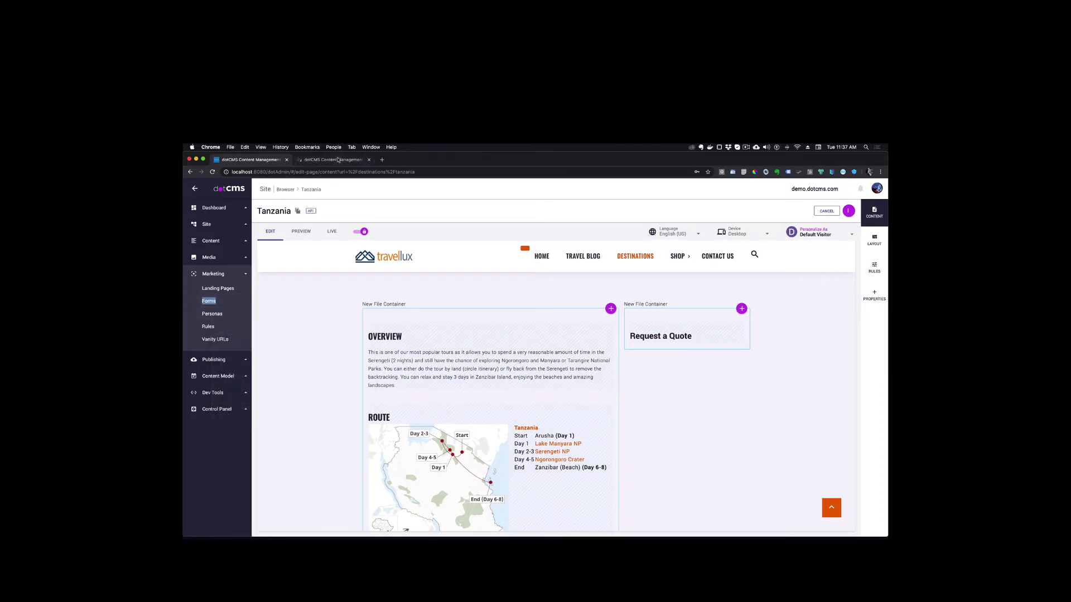
left_click(338, 160)
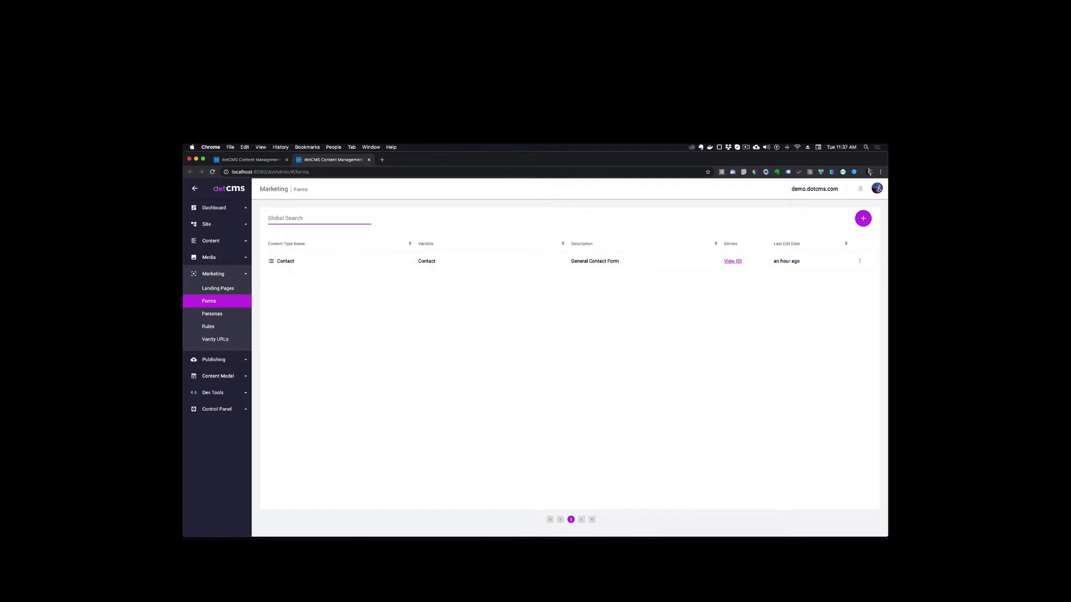
Create a new form named "Request a Quote", keeping the default site and workflow
left_click(863, 218)
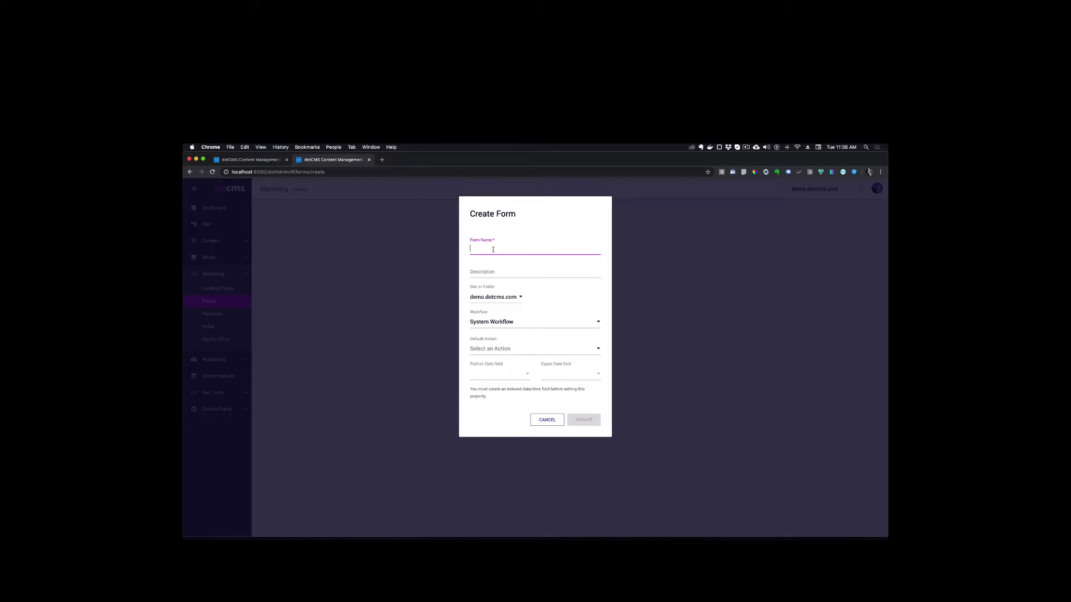
type("Request a Quote")
left_click(584, 420)
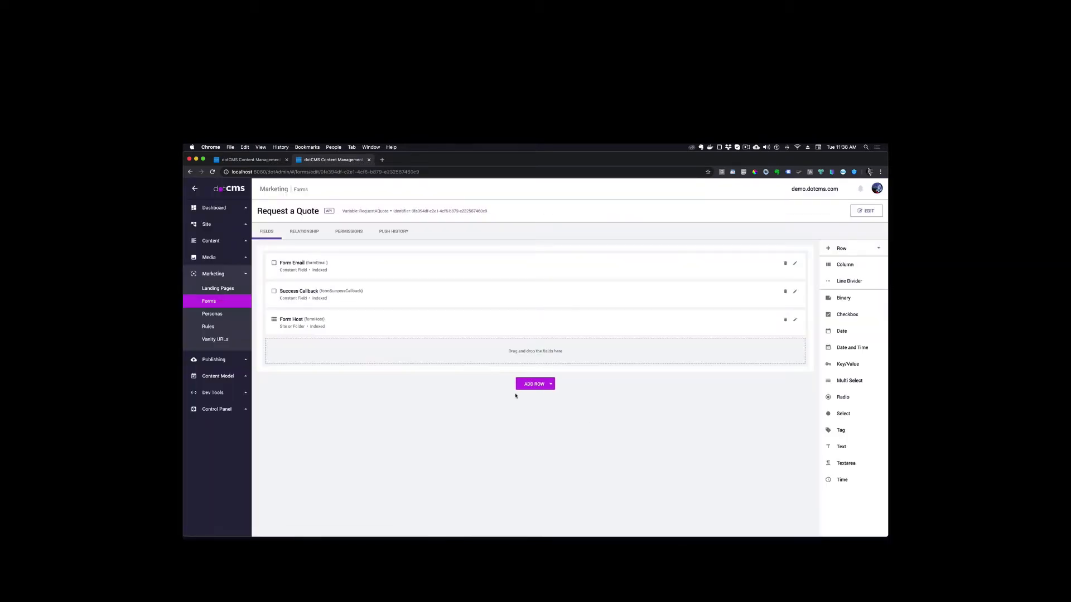
Set the Form Email field's value to the recipient's e-mail address and save the field
left_click(794, 263)
left_click(488, 304)
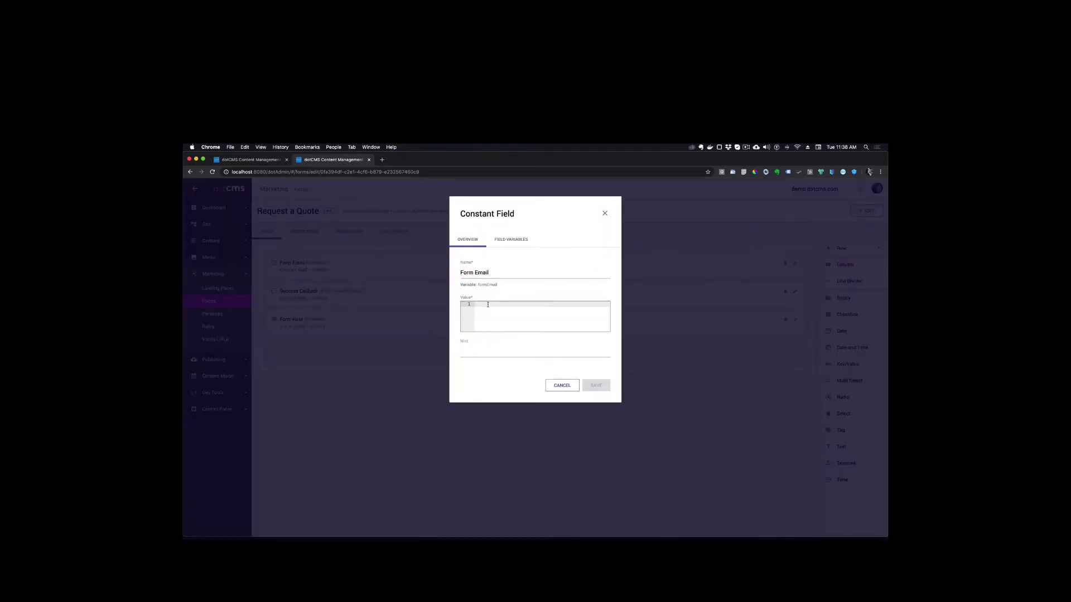
left_click(596, 385)
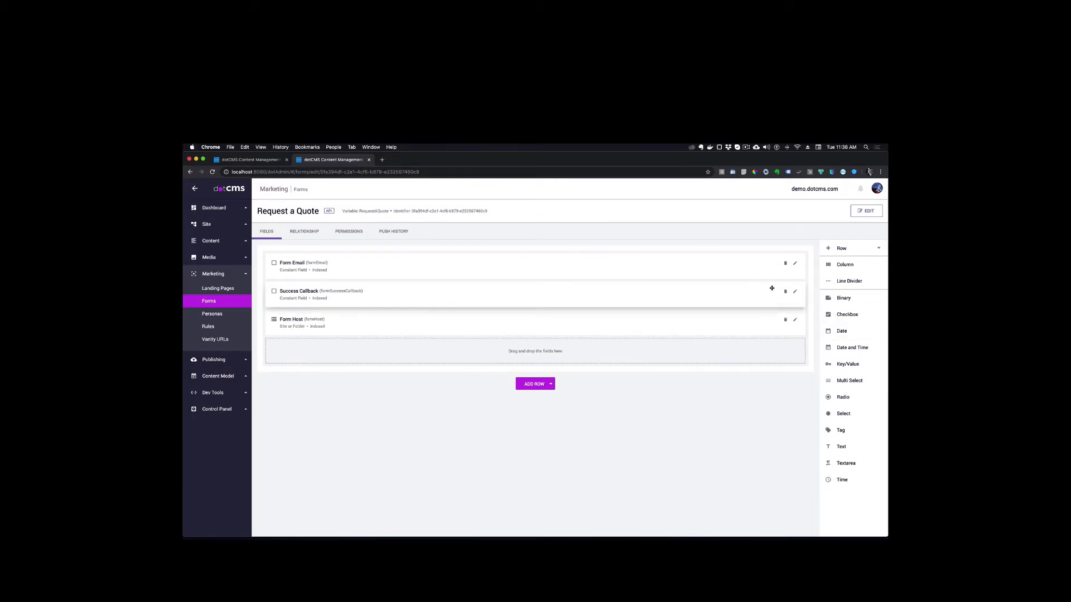
Replace the /thank-you path in the Success Callback field's redirect code with the copied path and save the field
left_click(794, 291)
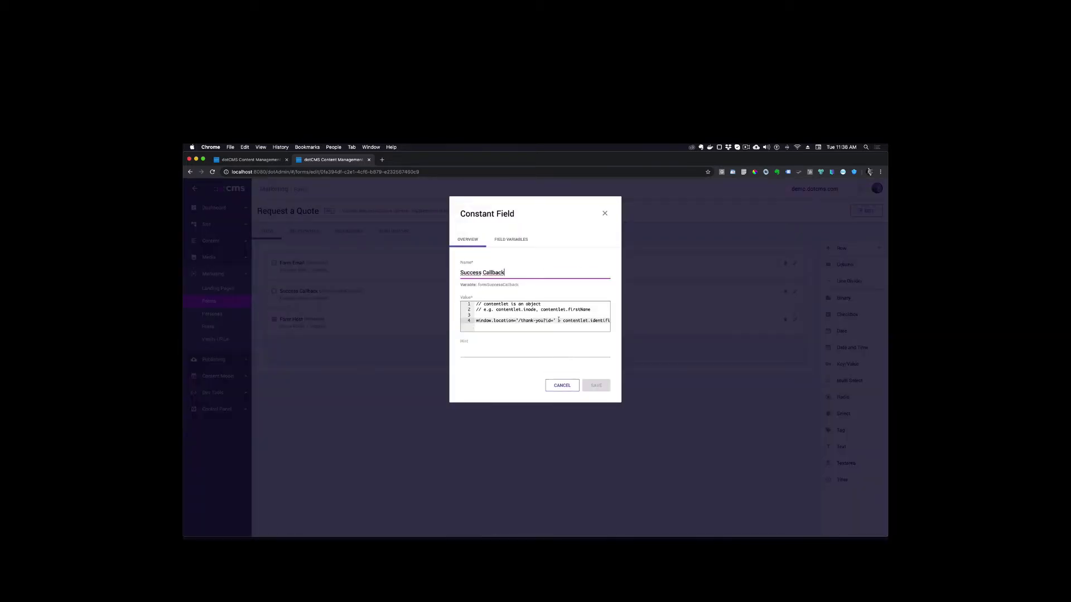
left_click(535, 321)
key("End")
left_click_drag(513, 320, 537, 320)
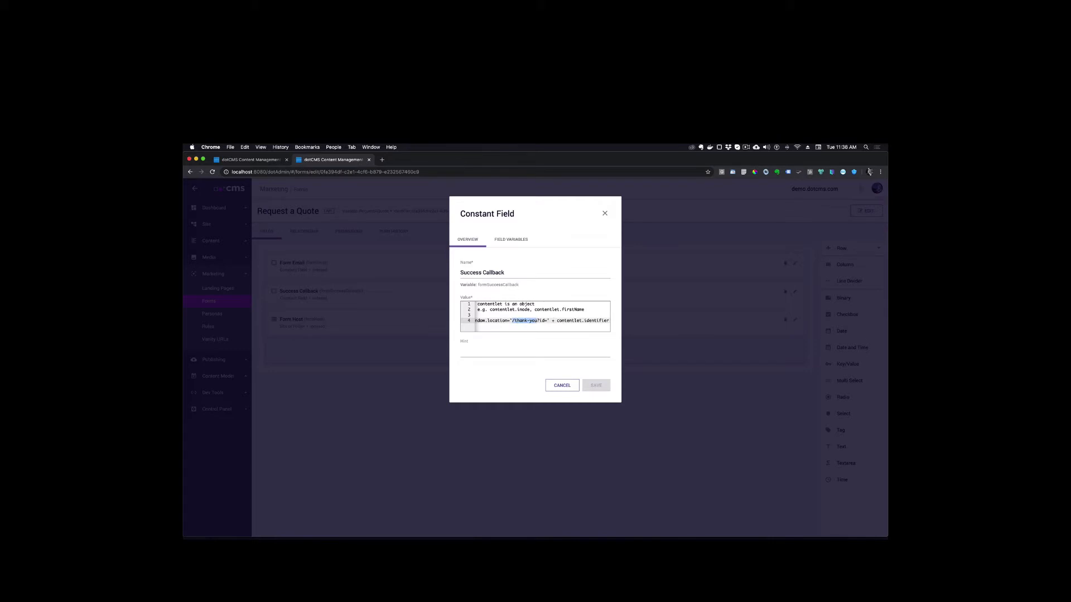
key("super+Tab")
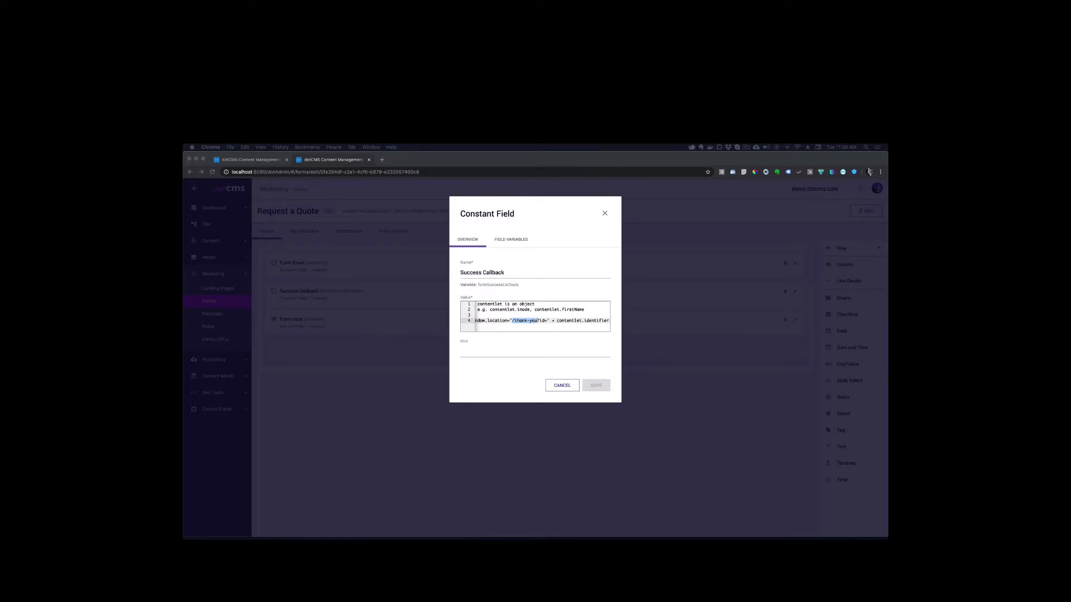
left_click(536, 324)
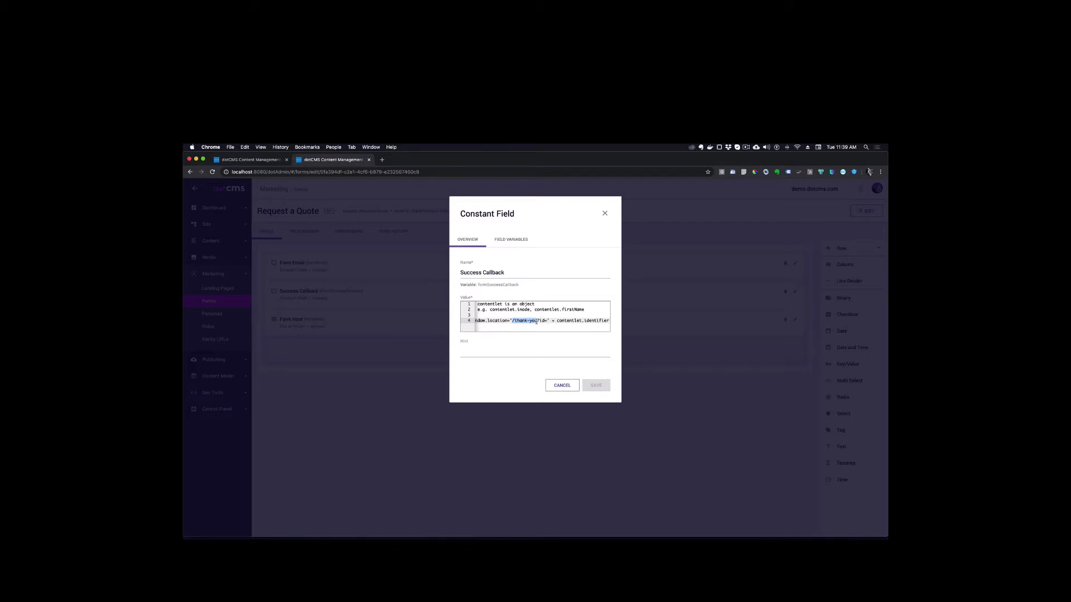
left_click_drag(538, 321, 514, 321)
key("super+v")
left_click(601, 388)
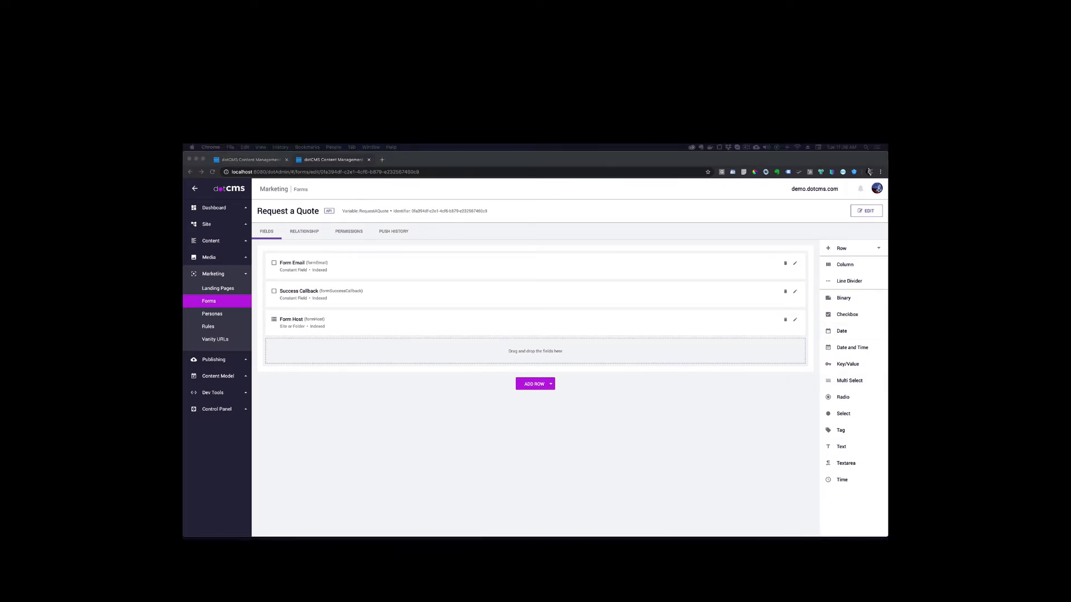
Add a Text field named "First Name" below Form Host, make it required, user searchable and shown in list, and save it
left_click(840, 448)
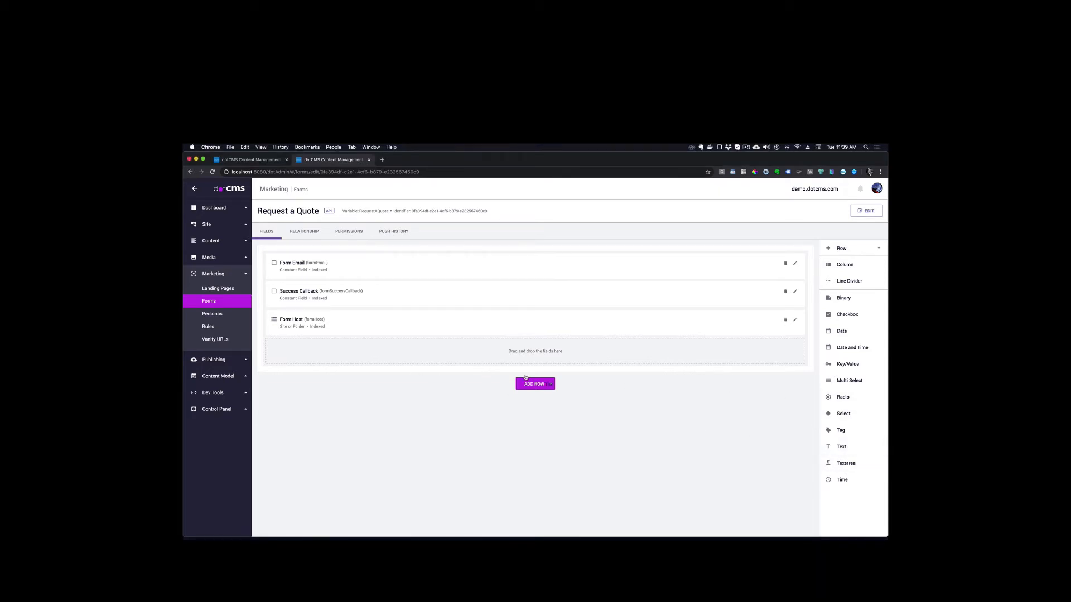
left_click_drag(841, 447, 484, 352)
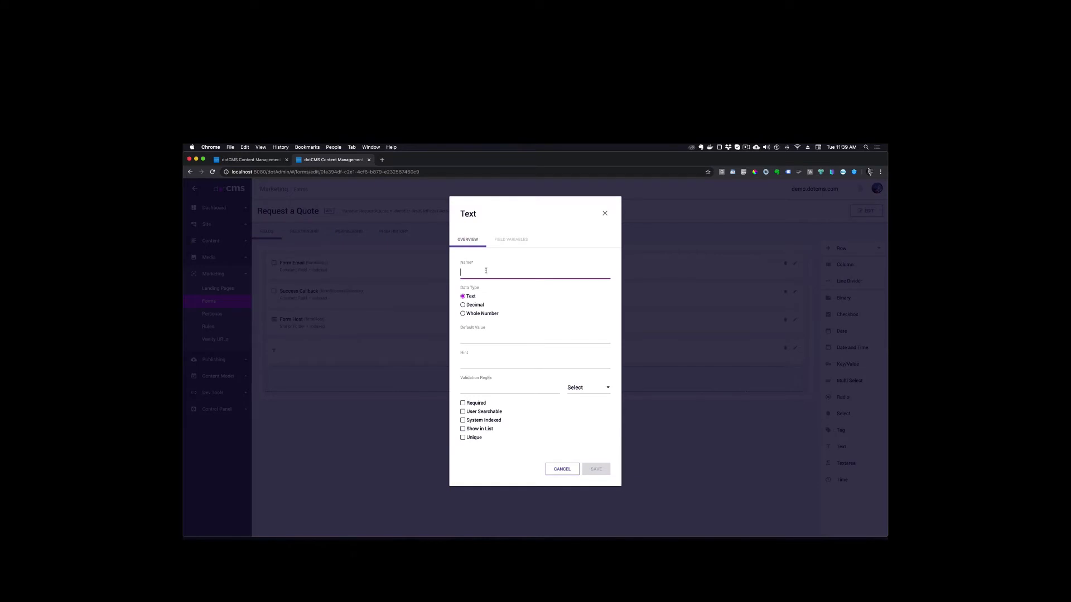
type("First Name")
left_click(462, 412)
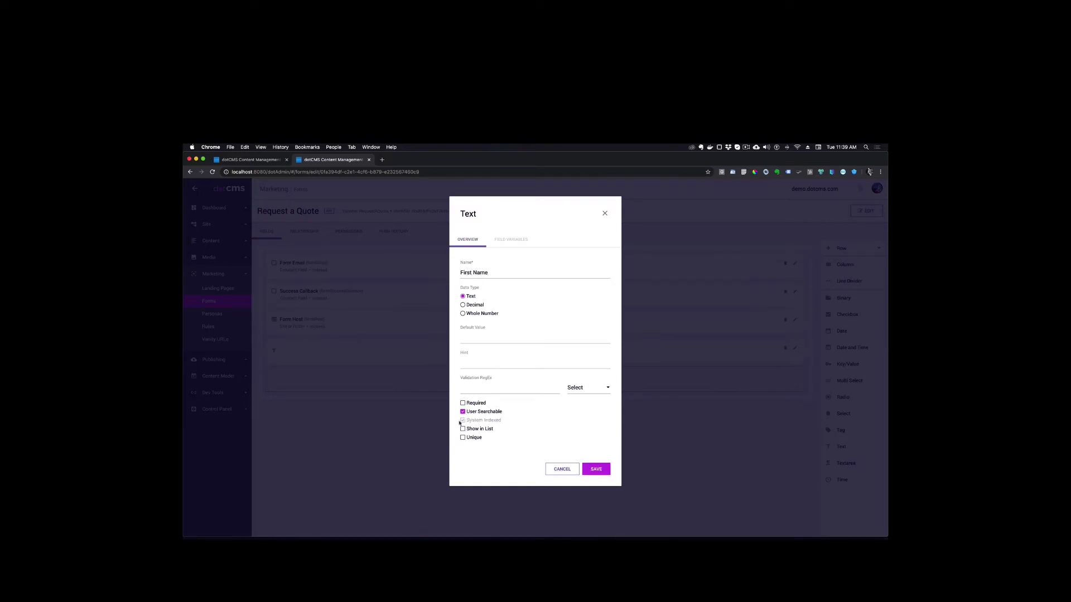
left_click(464, 402)
left_click(463, 429)
left_click(608, 468)
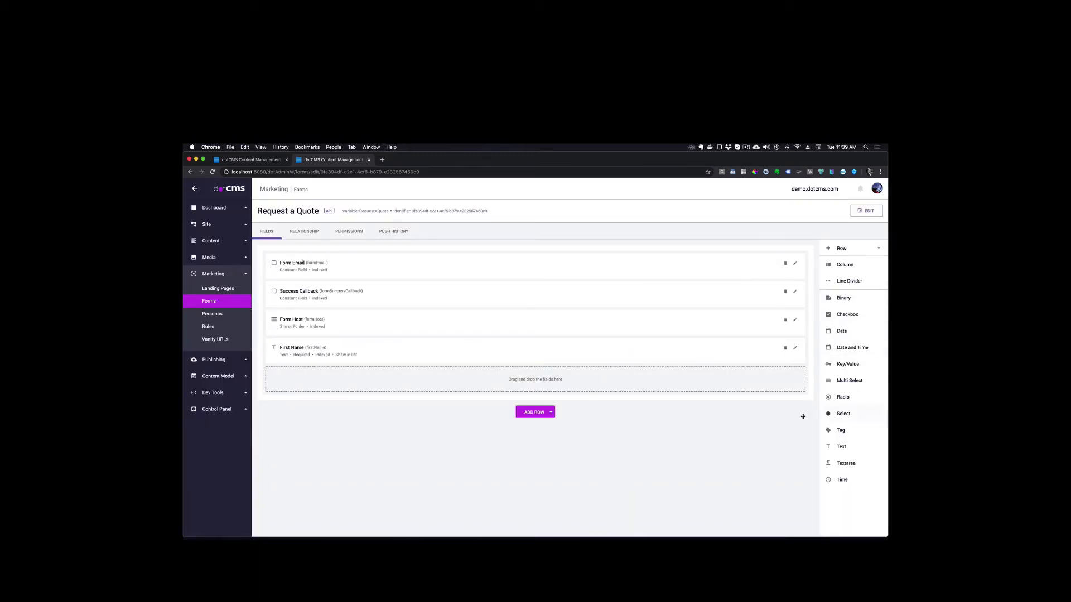
Add a Text field named "Last Name" below First Name, make it required, user searchable and shown in list, and save it
left_click_drag(841, 446, 487, 386)
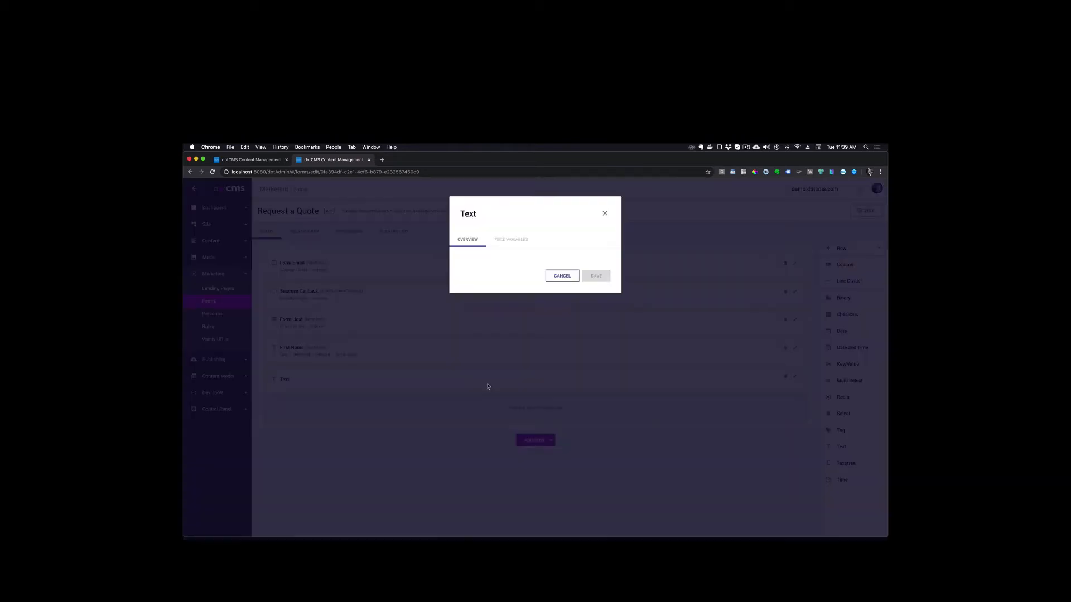
type("Last Name")
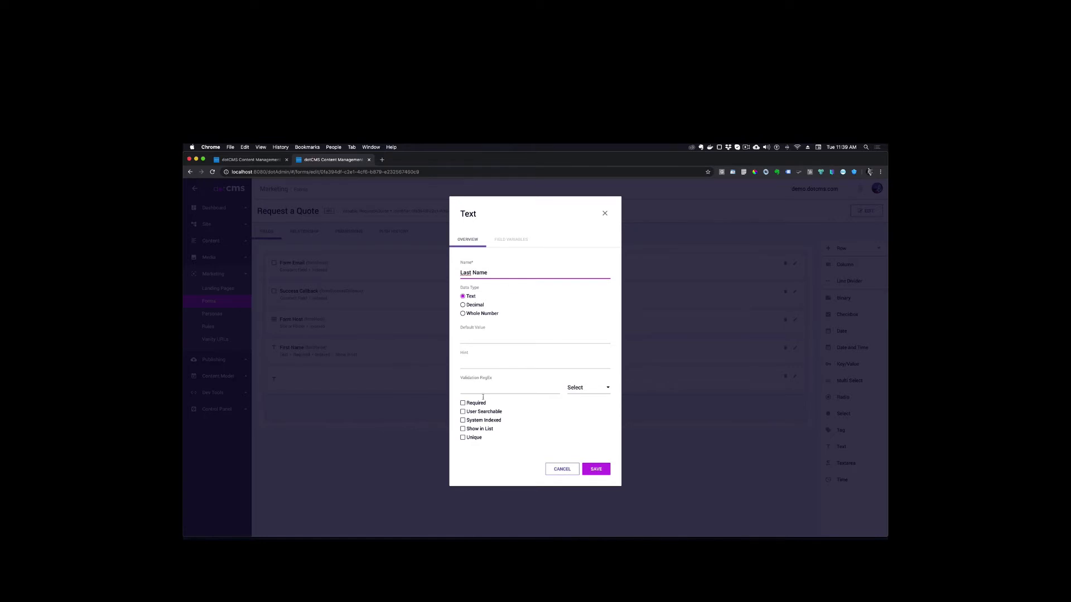
left_click(462, 412)
left_click(462, 403)
left_click(462, 428)
left_click(604, 469)
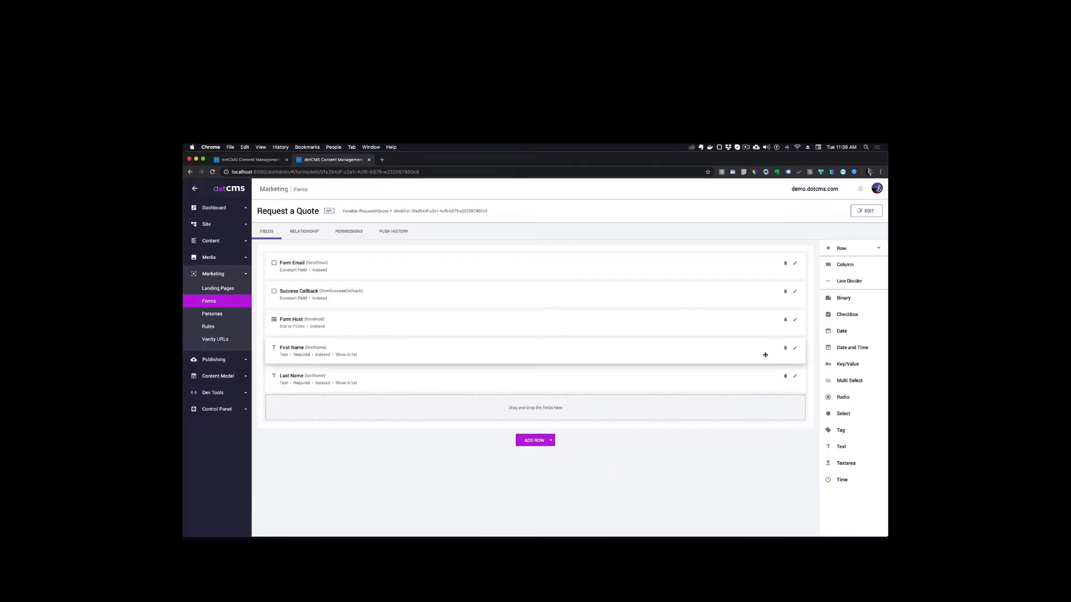
Add a Text field named "Email" below Last Name with Email validation, make it required, user searchable and shown in list, and save it
left_click_drag(832, 449, 449, 411)
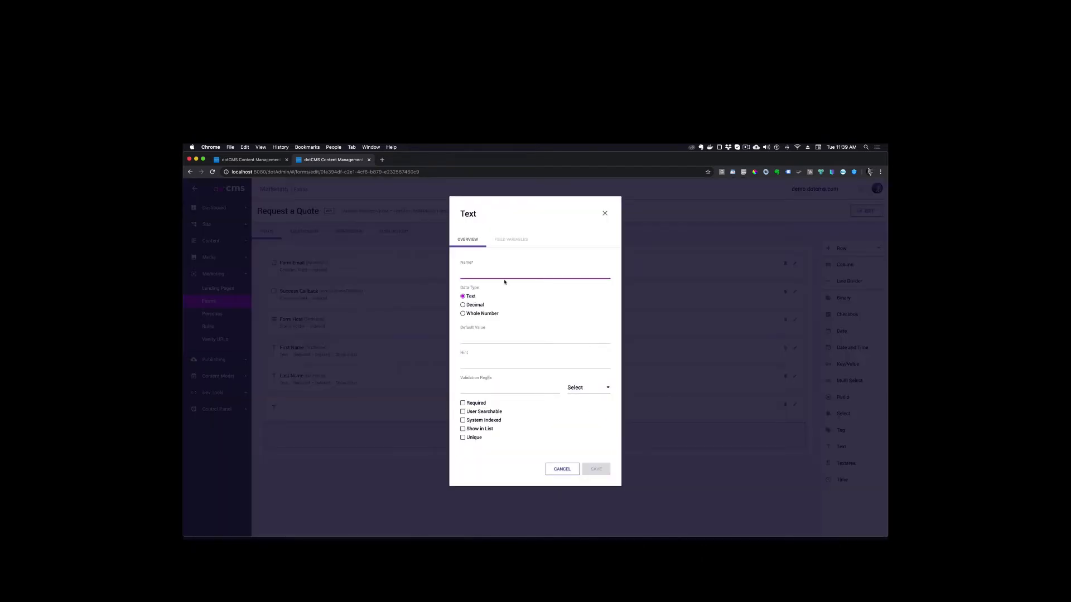
type("Email")
left_click(509, 401)
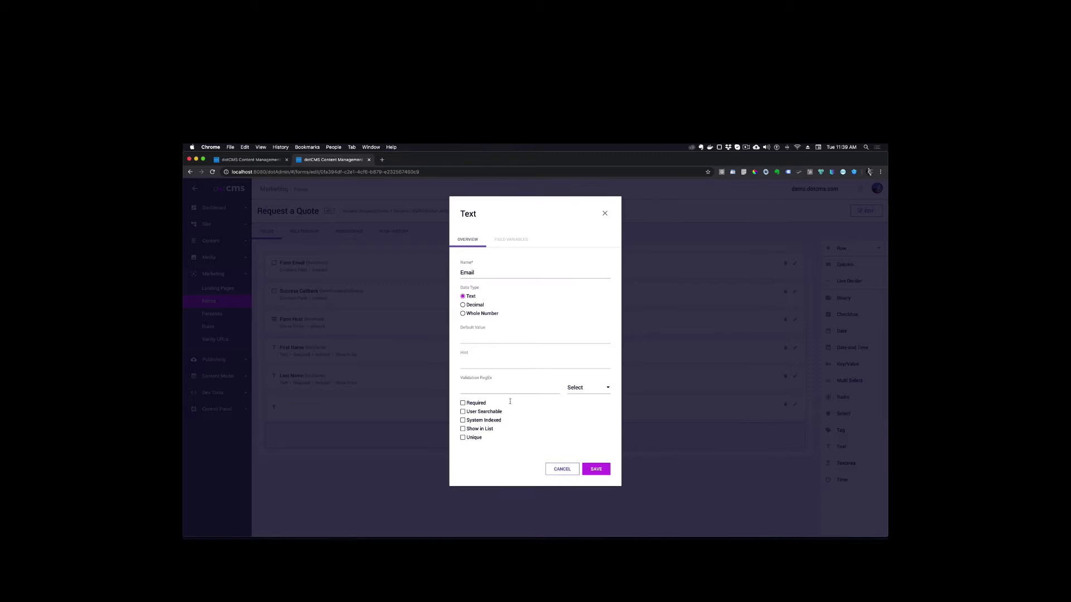
left_click(592, 388)
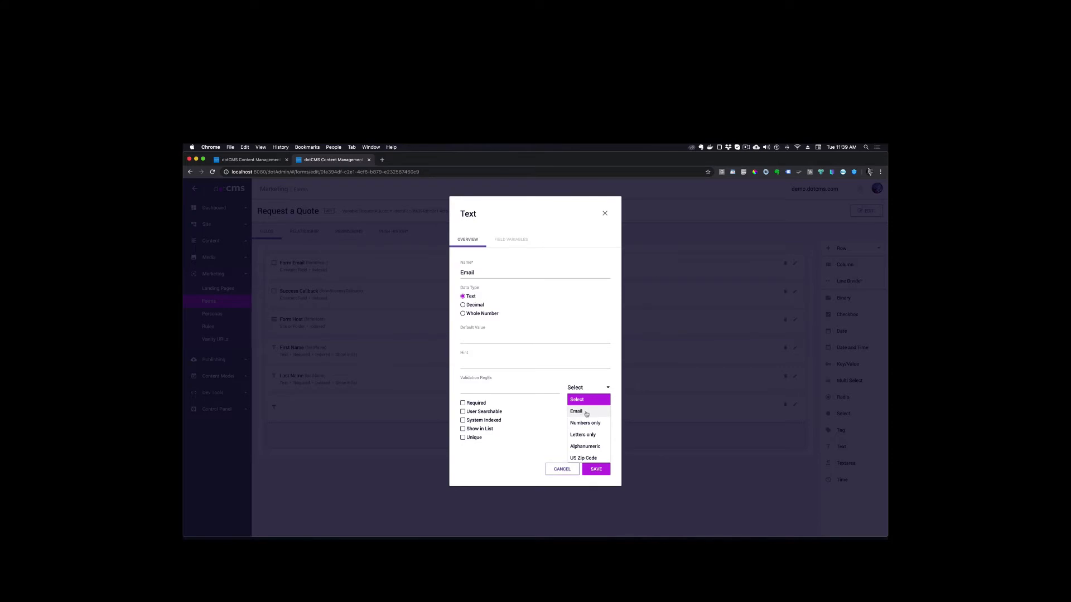
left_click(580, 411)
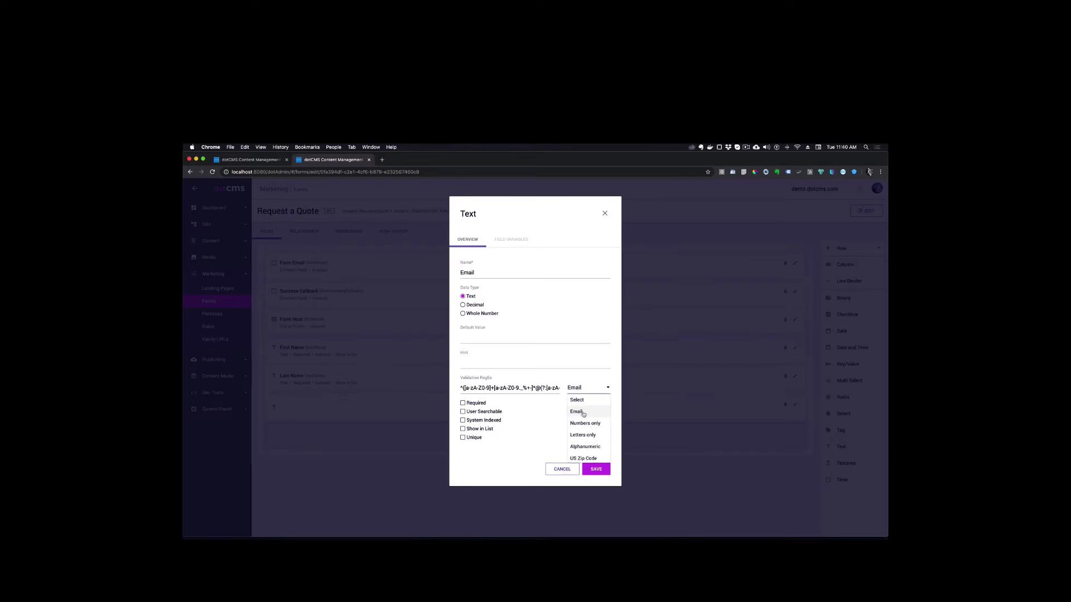
left_click(462, 402)
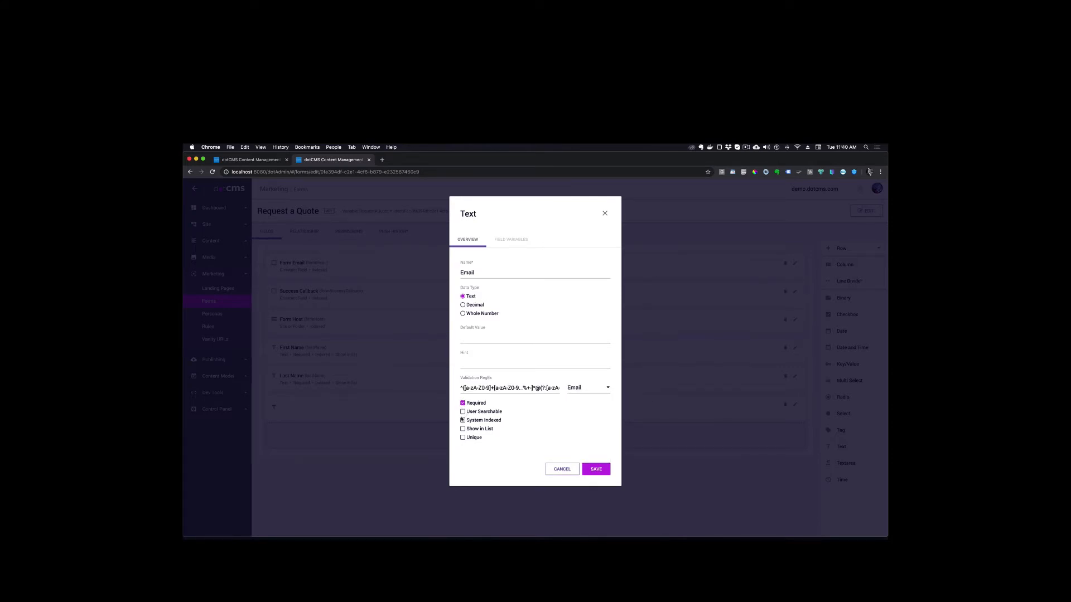
left_click(462, 412)
left_click(463, 429)
left_click(595, 470)
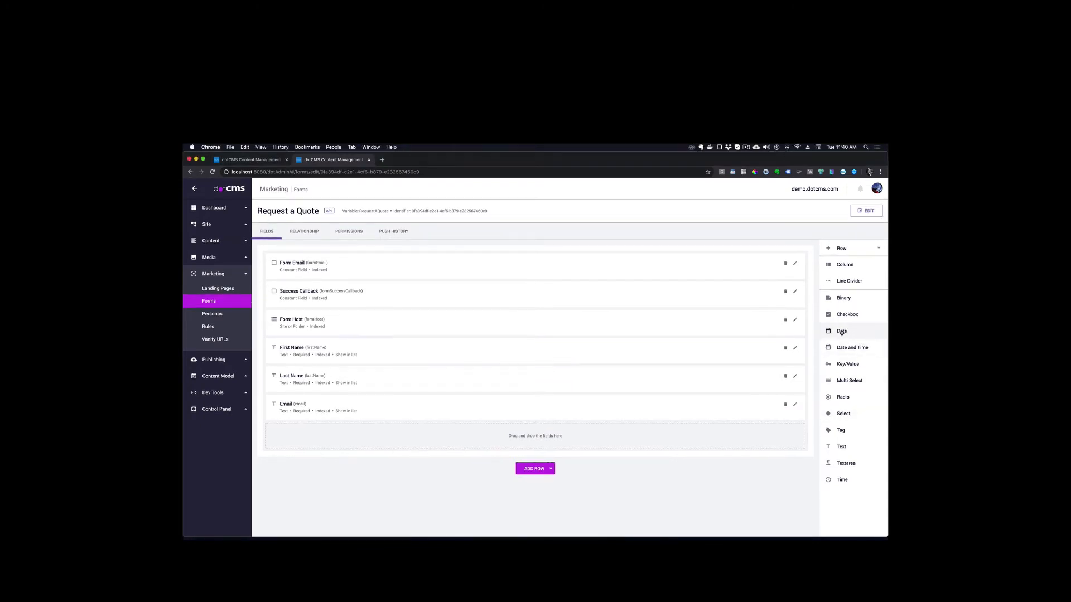
Add a Date field named "Start Date" below Email, make it user searchable and shown in list, and save it
left_click_drag(841, 331, 367, 436)
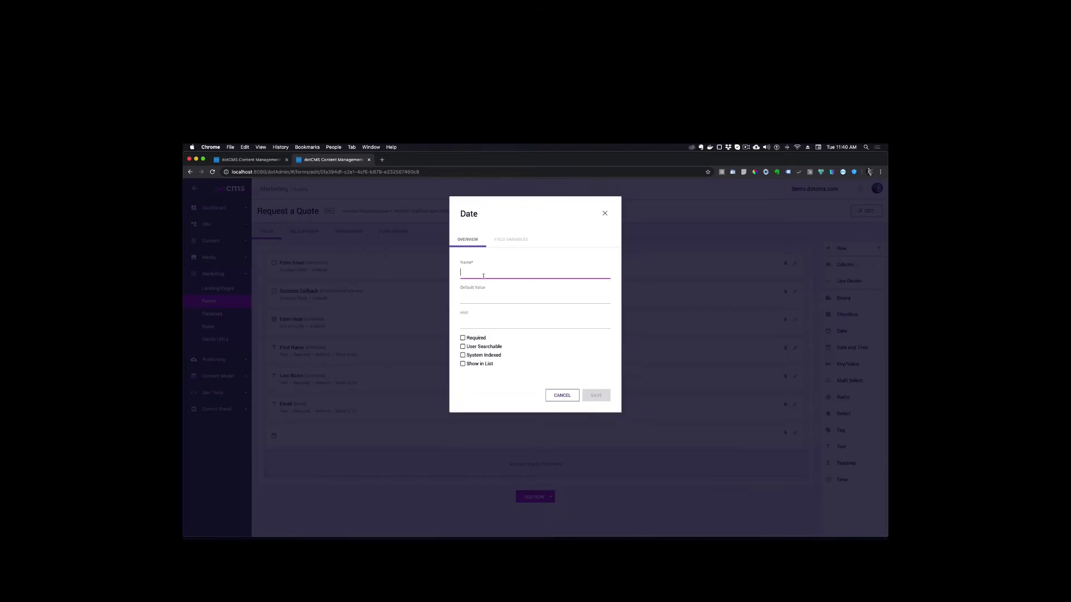
type("Start Date")
left_click(463, 347)
left_click(463, 364)
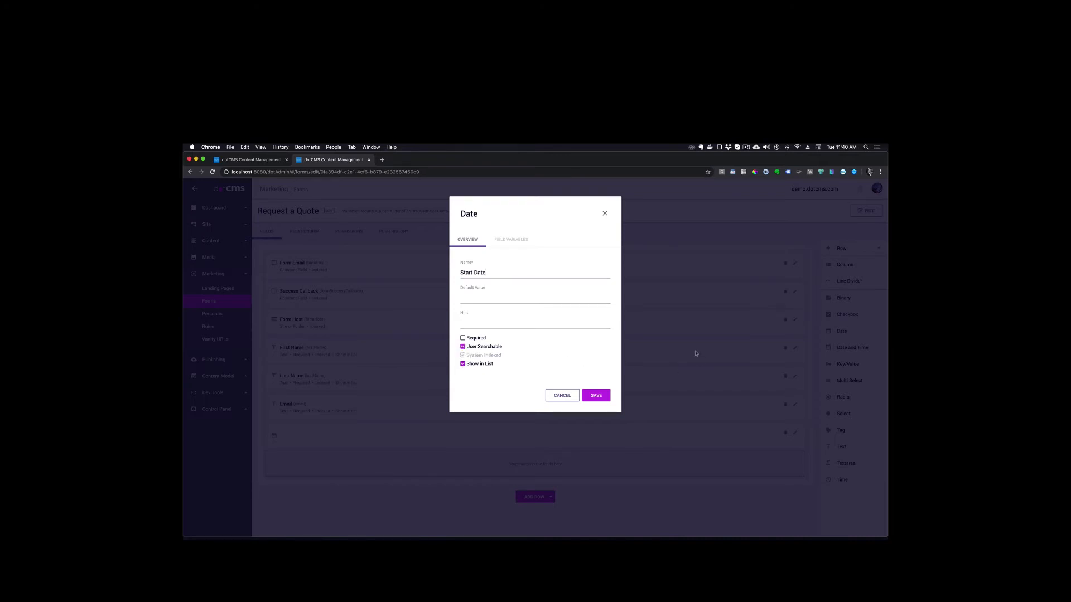
left_click(601, 397)
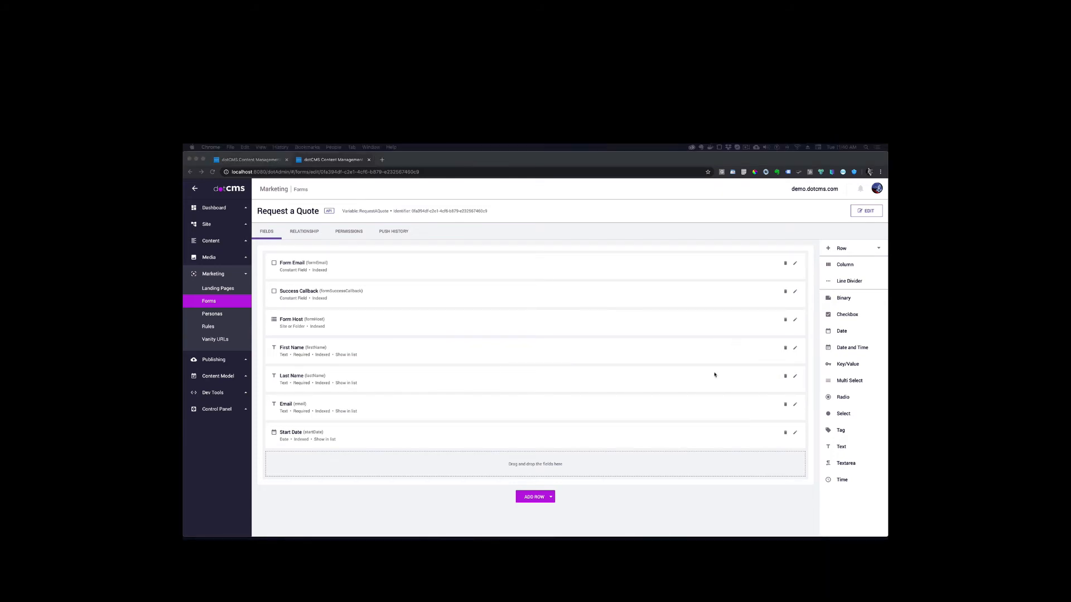
Add a Select field named "Number of Adults" below Start Date with pasted options 1 to 8+, required, user searchable and shown in list, and save it
left_click(869, 389)
left_click_drag(843, 413, 402, 465)
left_click(485, 348)
type("0|0 1|1 2|2 3|3 4|4 5|5 6|6 7|7 8+|8")
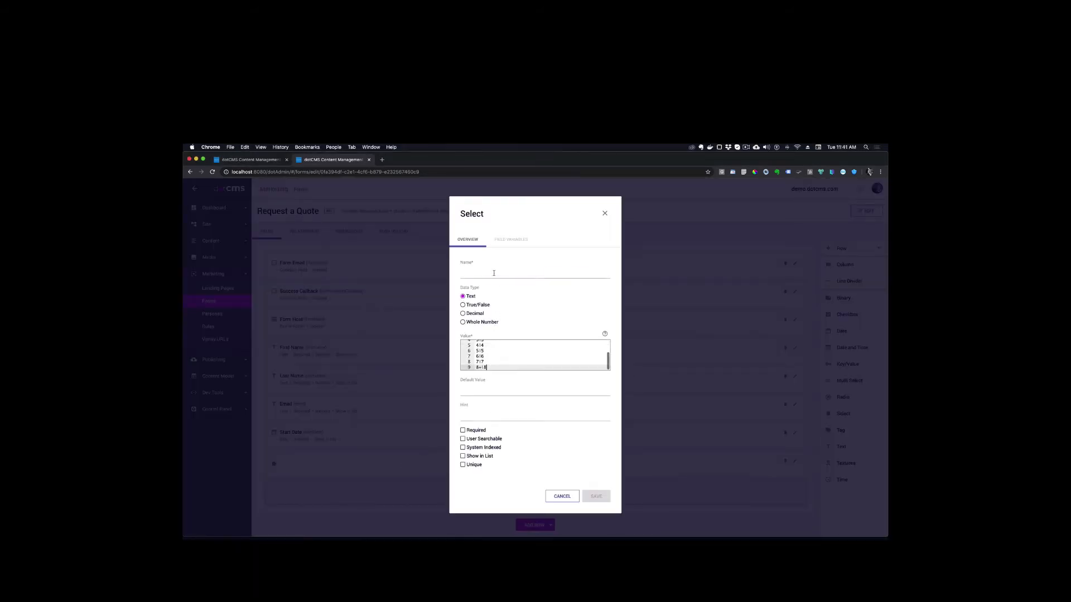
left_click(474, 275)
type("Number of Adults")
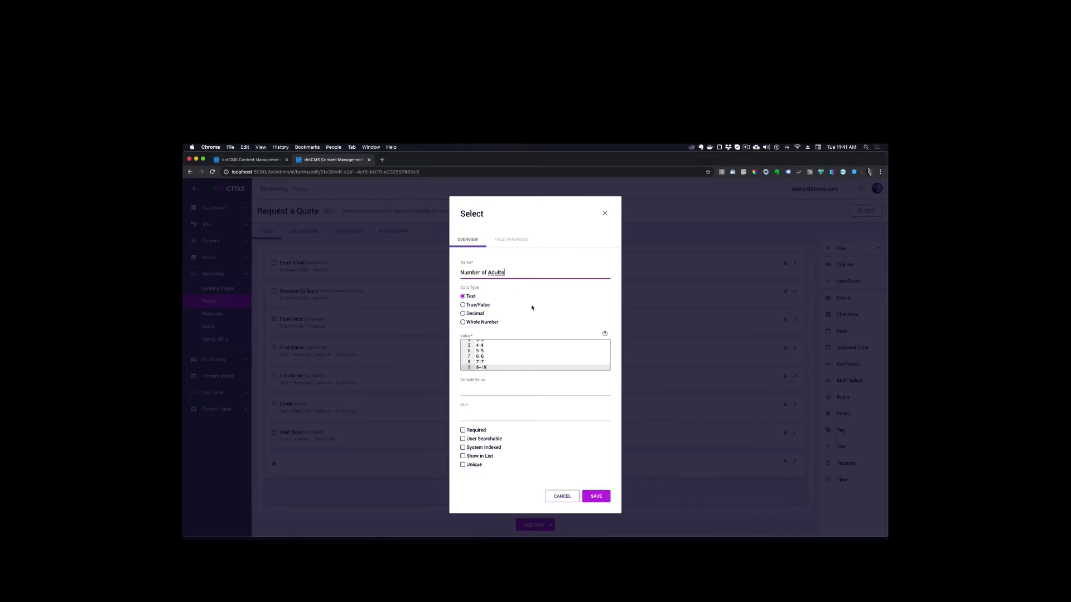
left_click(463, 439)
left_click(463, 456)
left_click(463, 431)
left_click(601, 496)
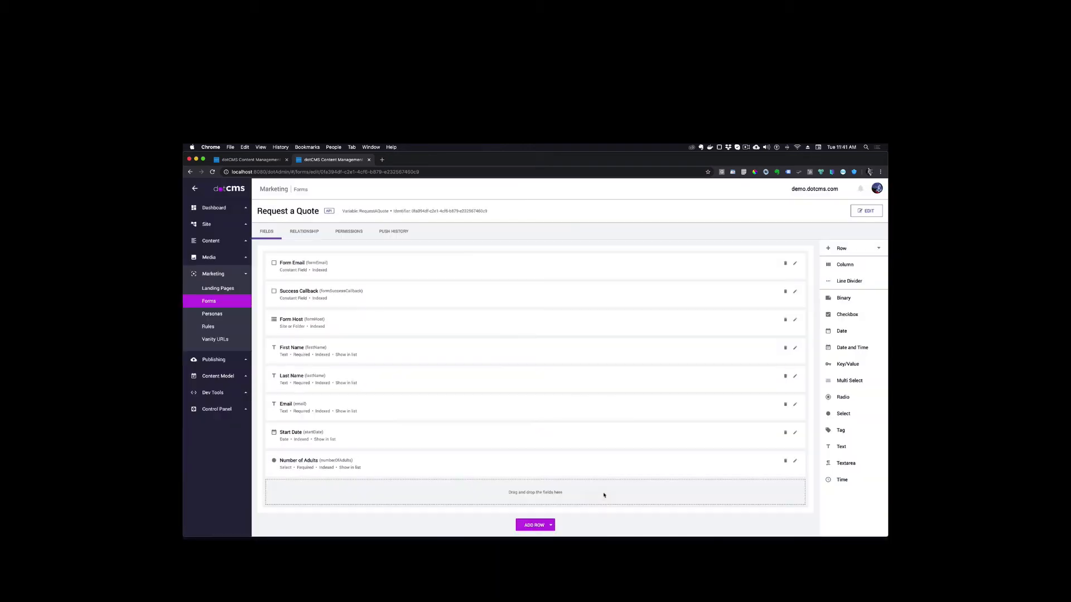
Add a Select field named "Number of Children" below Number of Adults with pasted options 1 to 8+, user searchable and shown in list, and save it
left_click_drag(842, 414, 461, 495)
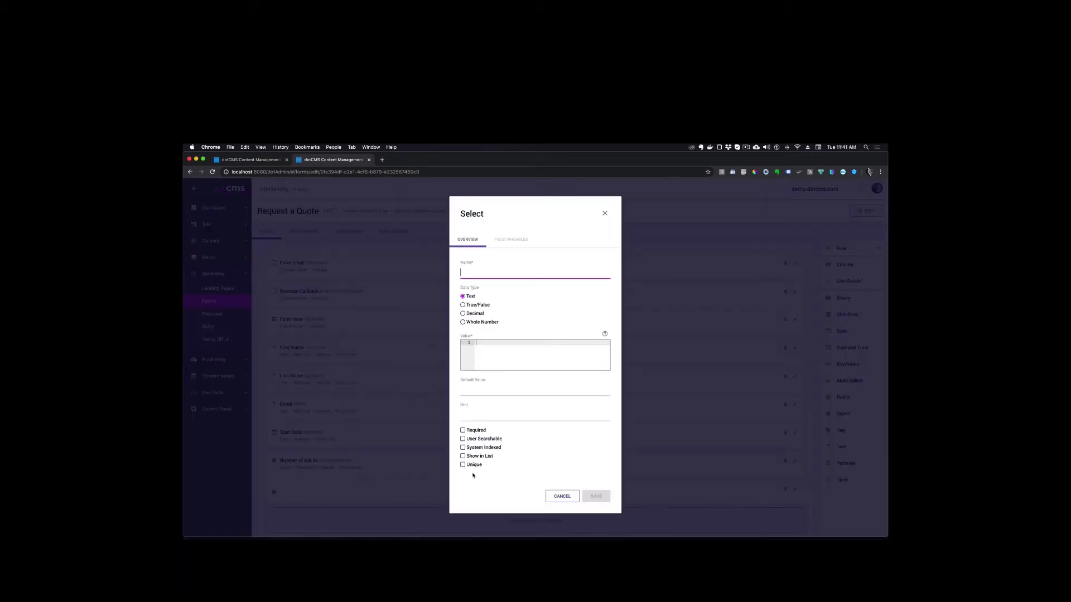
type("0|0 1|1 2|2 3|3 4|4 5|5 6|6 7|7 8+|8")
left_click(471, 275)
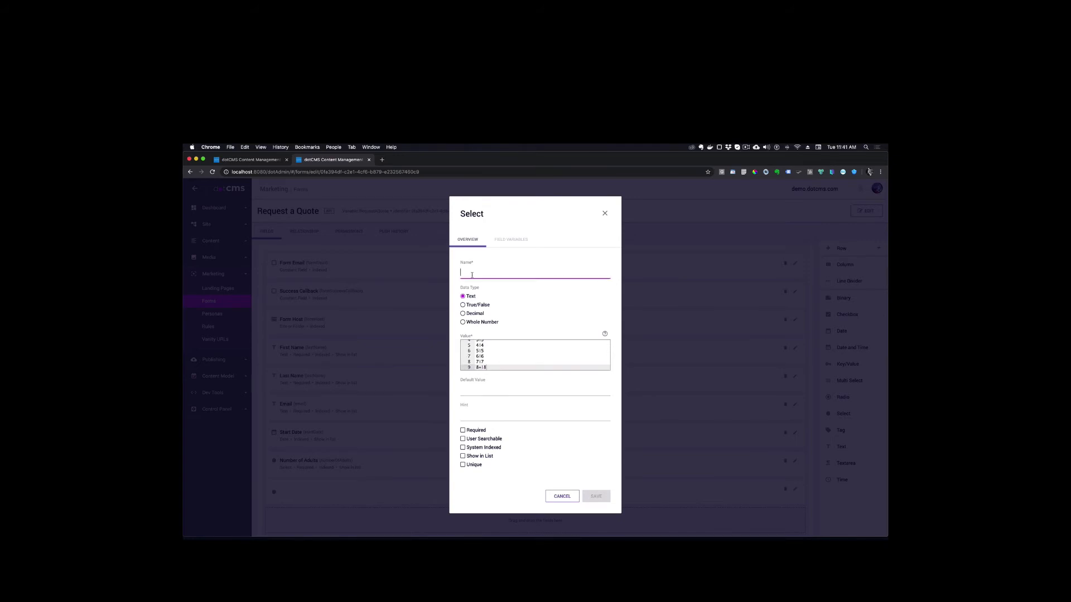
type("Number of Children")
left_click(462, 439)
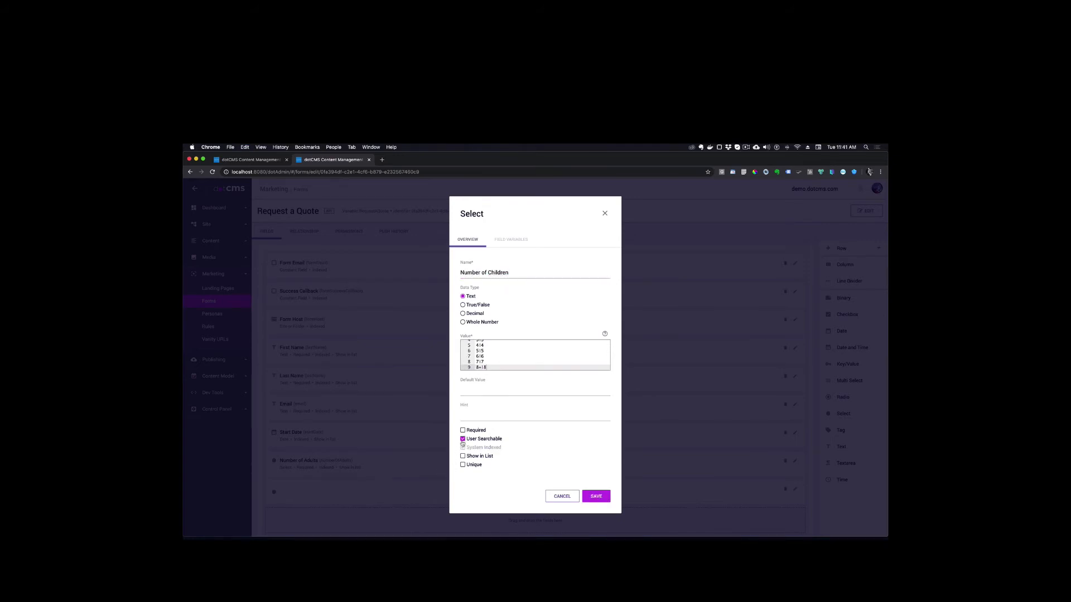
left_click(462, 456)
left_click(609, 499)
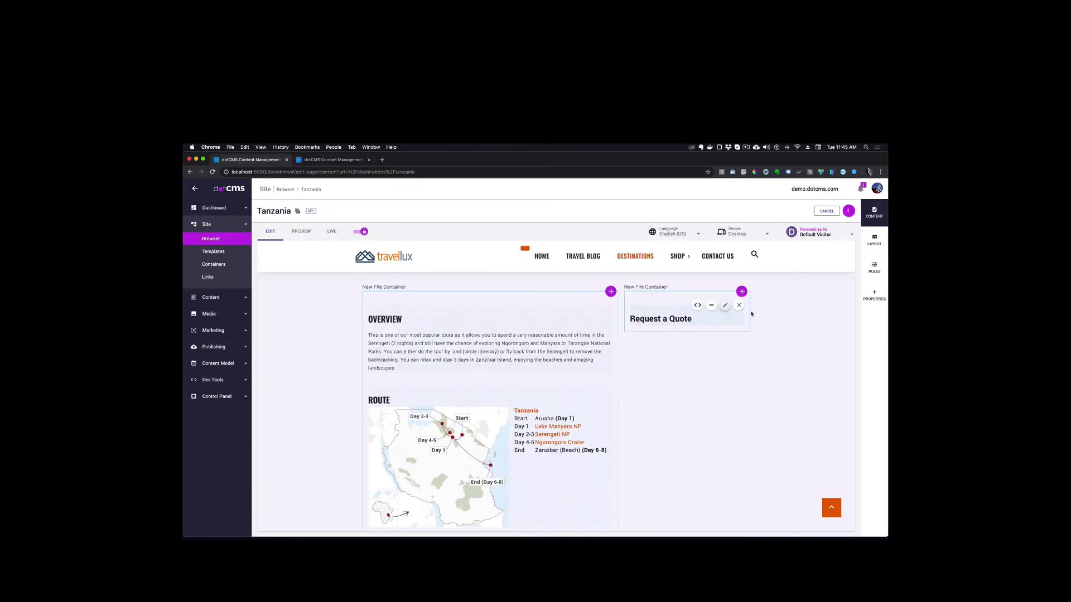
On the Tanzania page, add the Request a Quote form to the container holding the "Request a Quote" heading
left_click(741, 291)
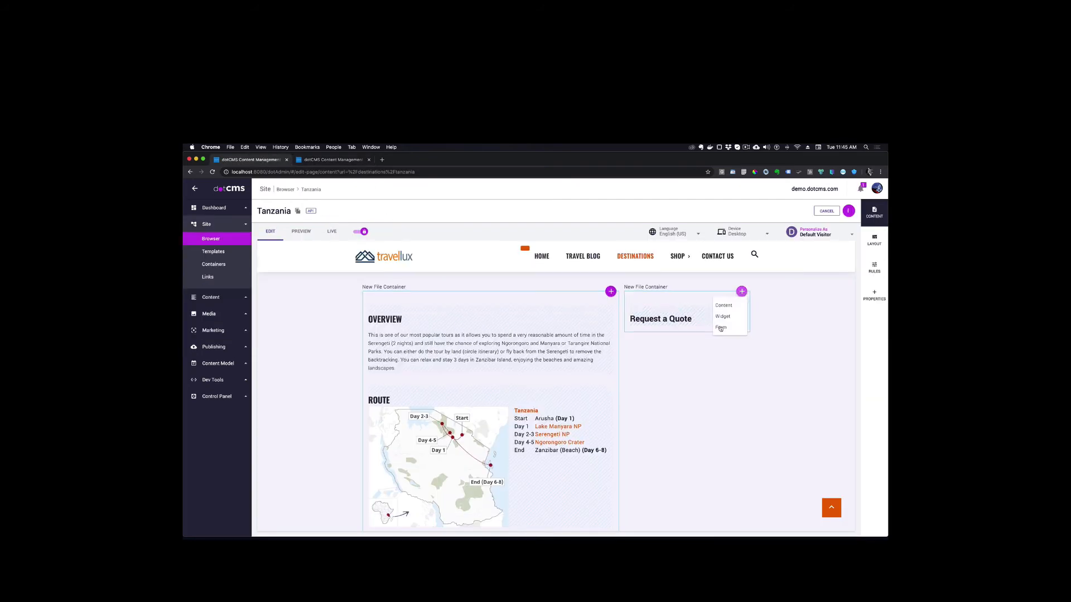
left_click(724, 330)
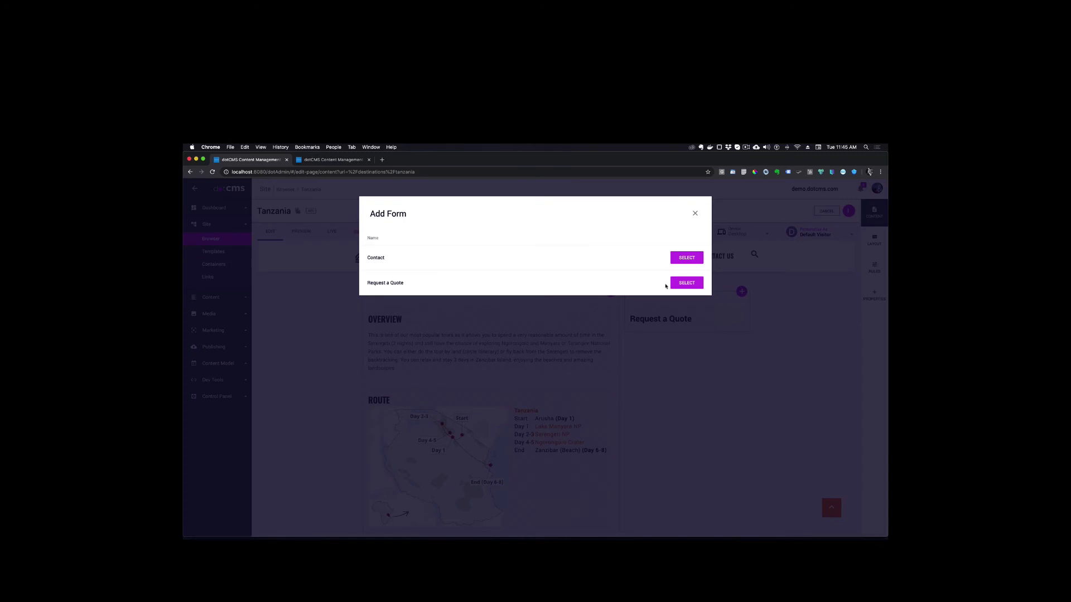
left_click(683, 283)
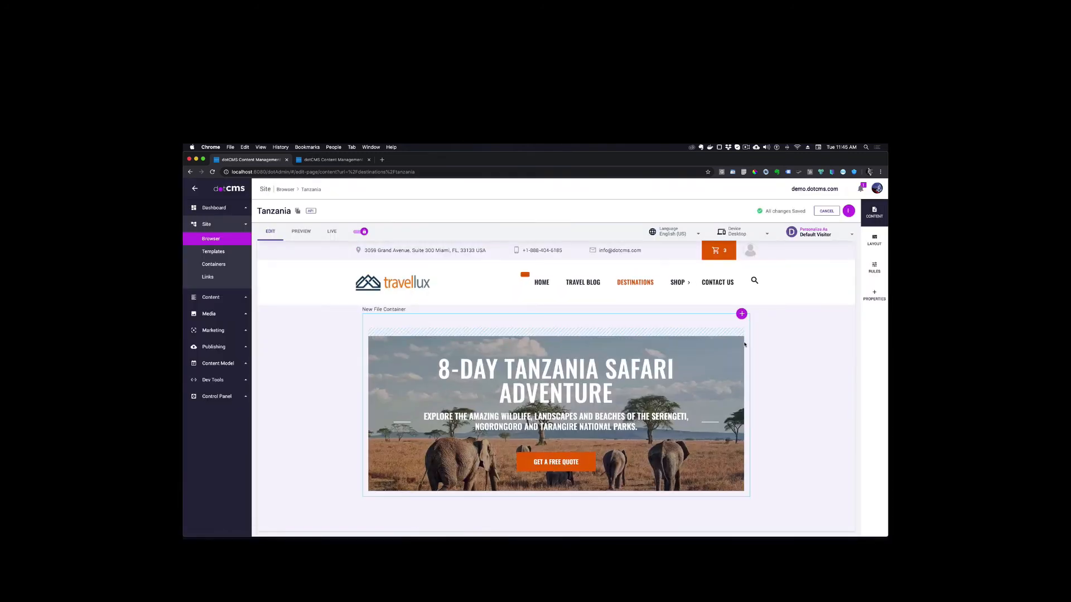
Examine the placed quote form's fields, including the adults and children options and the Start Date calendar
scroll(745, 345, "down", 8)
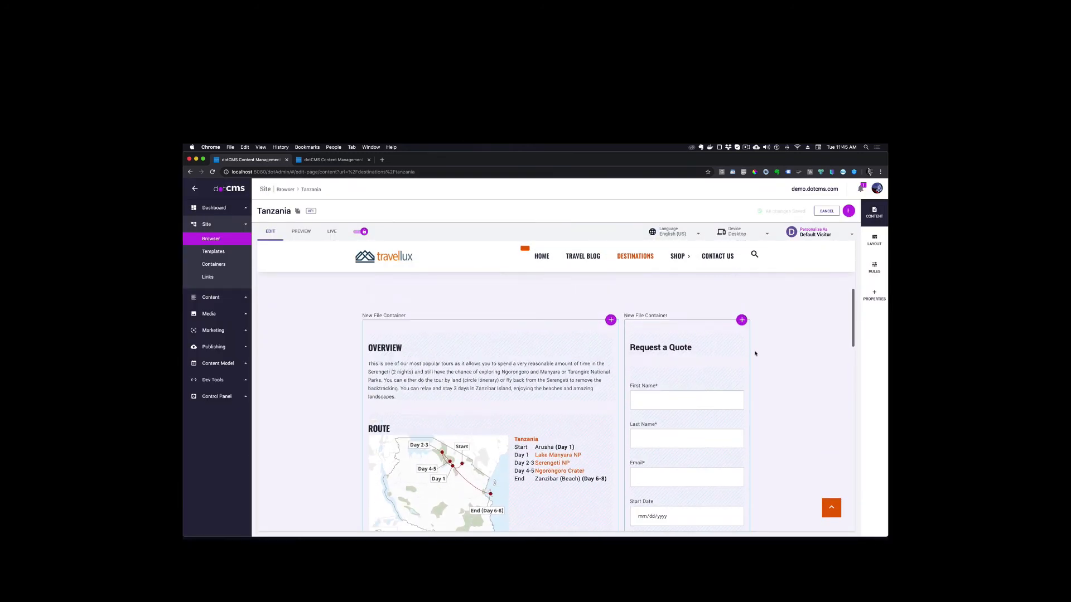
scroll(755, 353, "down", 5)
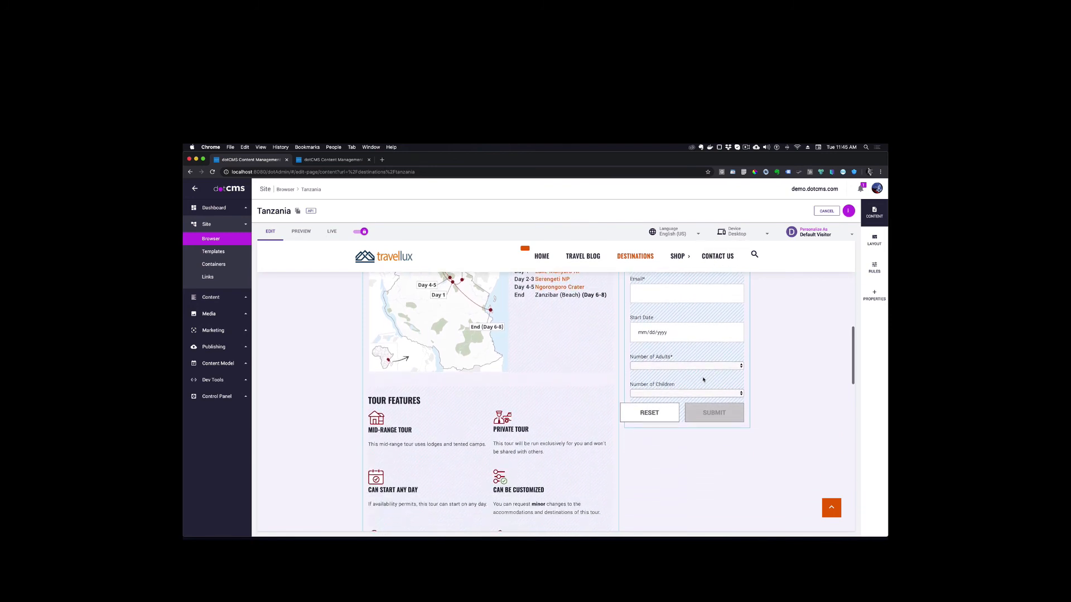
left_click(738, 366)
left_click(738, 392)
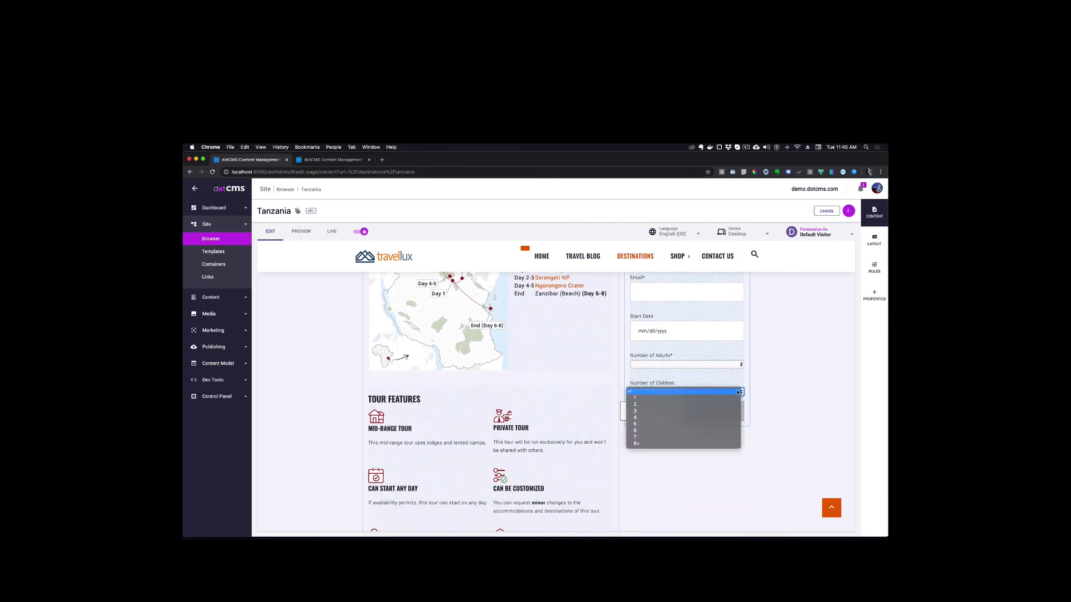
left_click(738, 392)
scroll(670, 346, "up", 1)
left_click(662, 341)
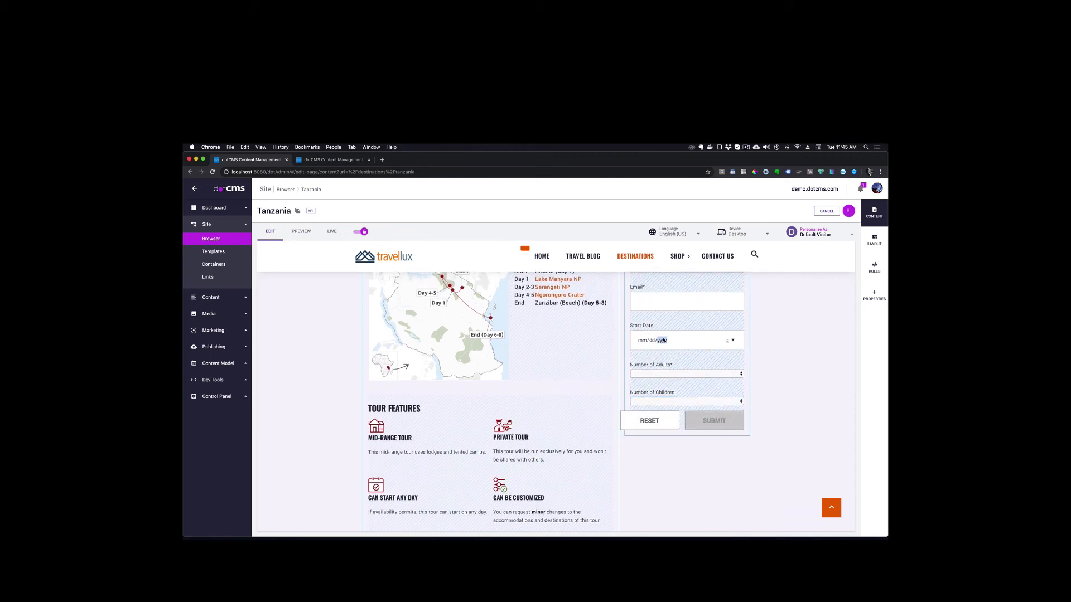
left_click(732, 340)
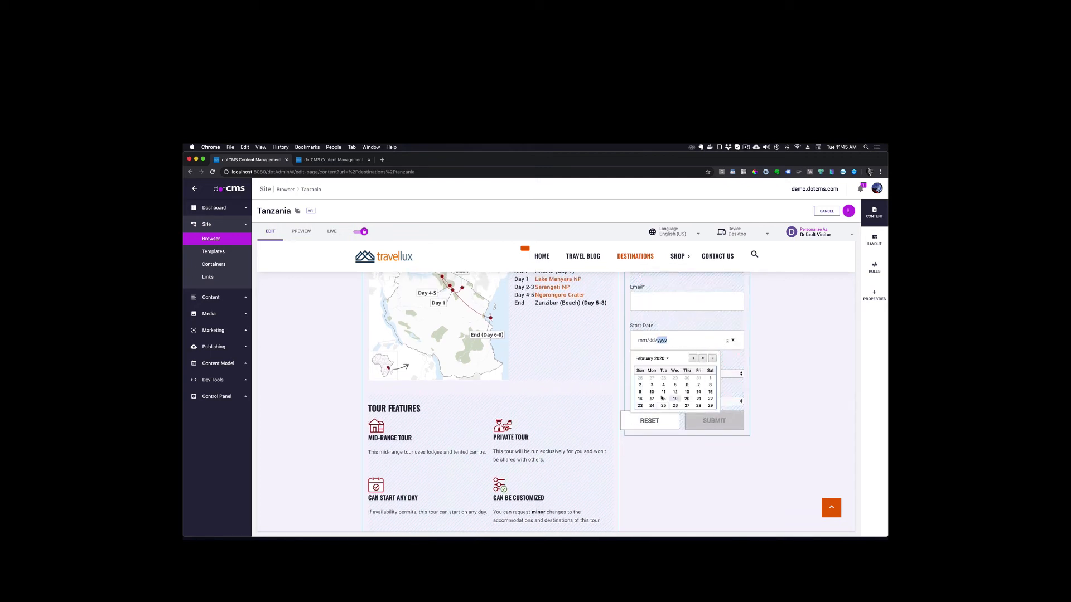
left_click(769, 329)
scroll(664, 348, "up", 2)
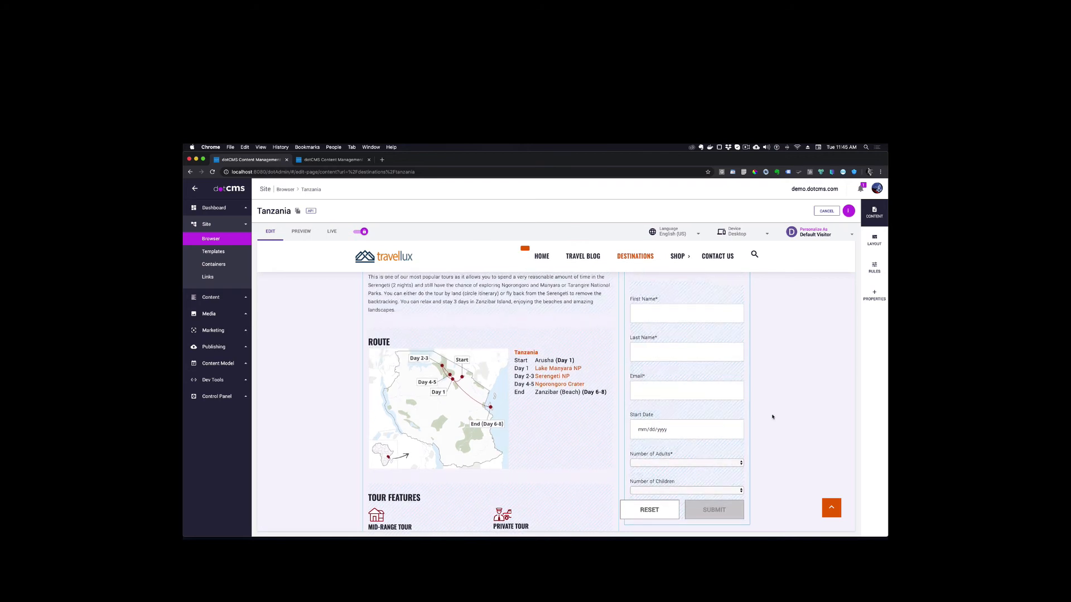
scroll(824, 316, "up", 1)
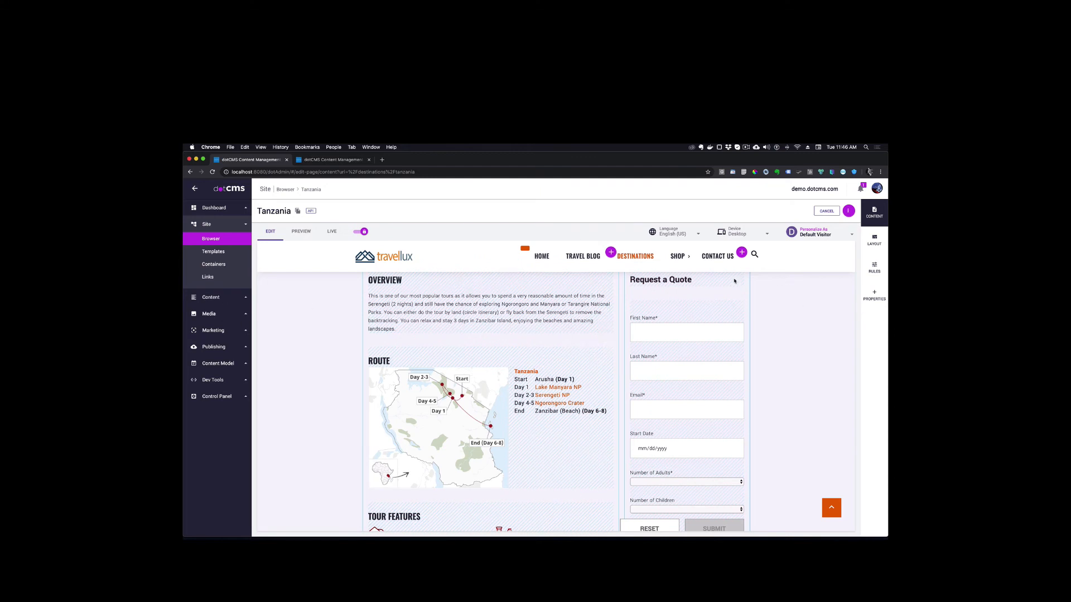
Switch the Tanzania page to its live view and publish the page
left_click(332, 231)
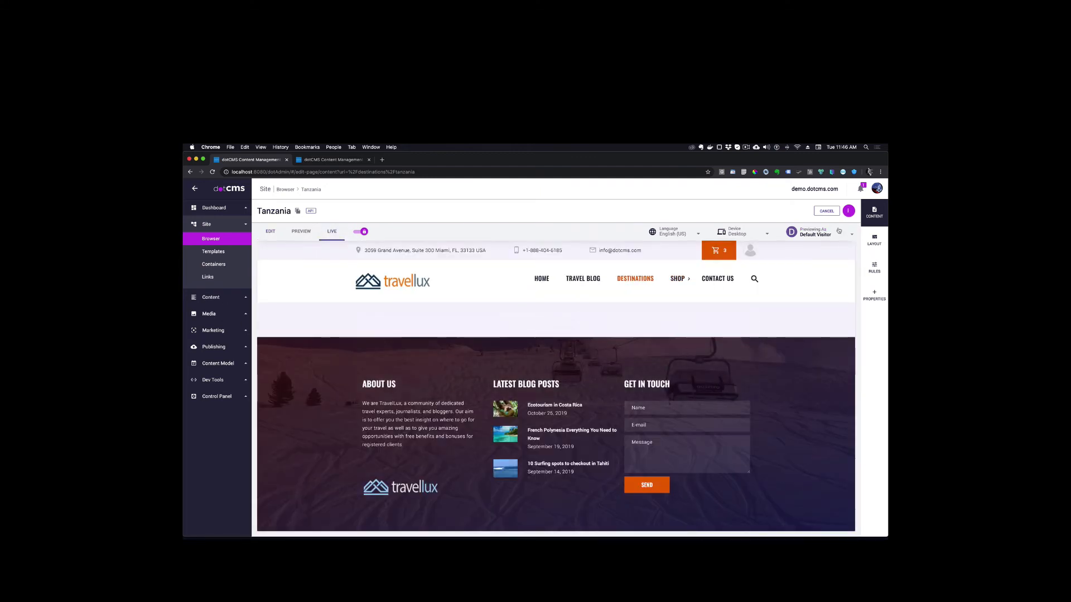
left_click(848, 212)
left_click(819, 238)
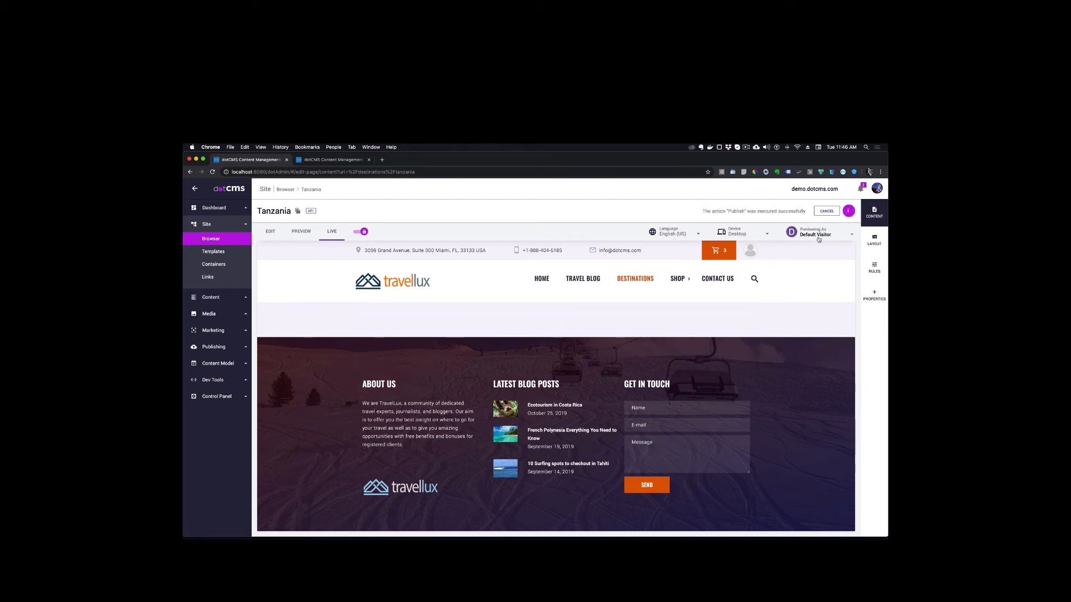
Fill in the live quote form with the customer's first name, last name and email address
scroll(660, 403, "down", 5)
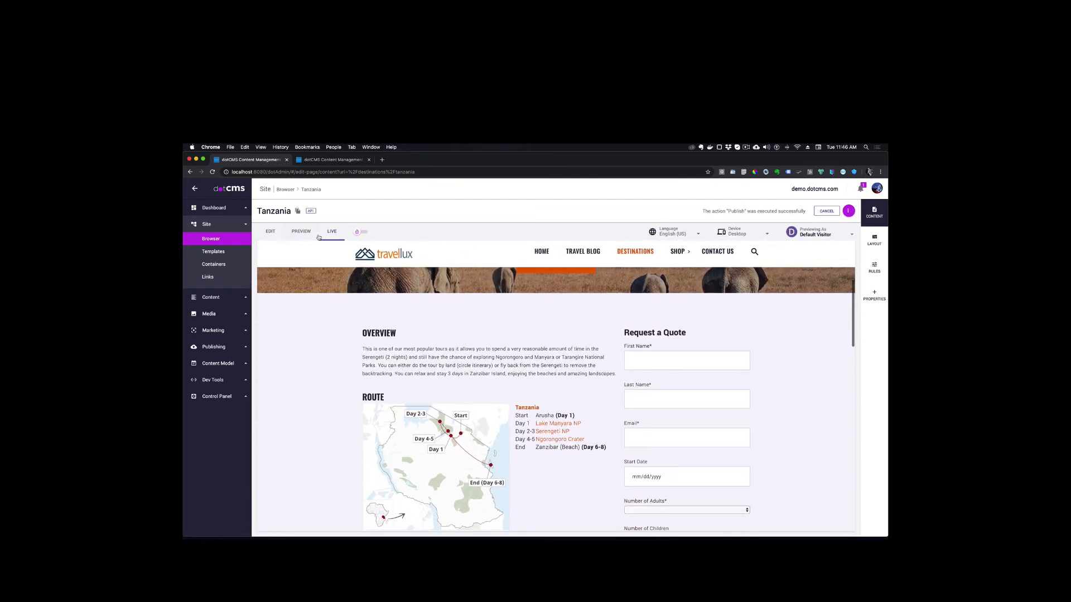
scroll(660, 403, "down", 2)
left_click(714, 315)
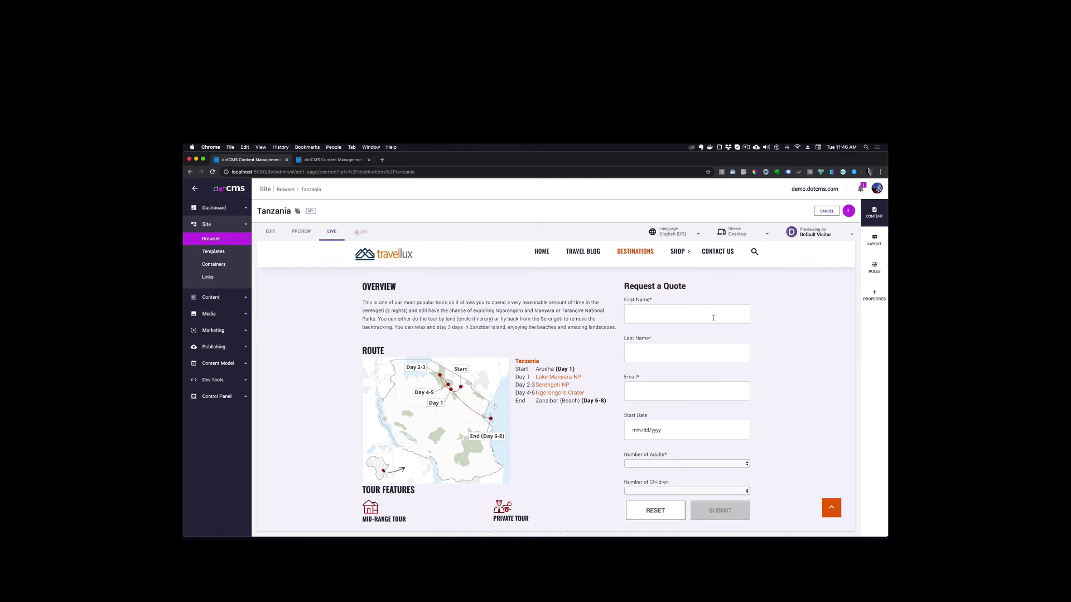
Set the quote form's Start Date to 03/19/2020
scroll(686, 390, "down", 2)
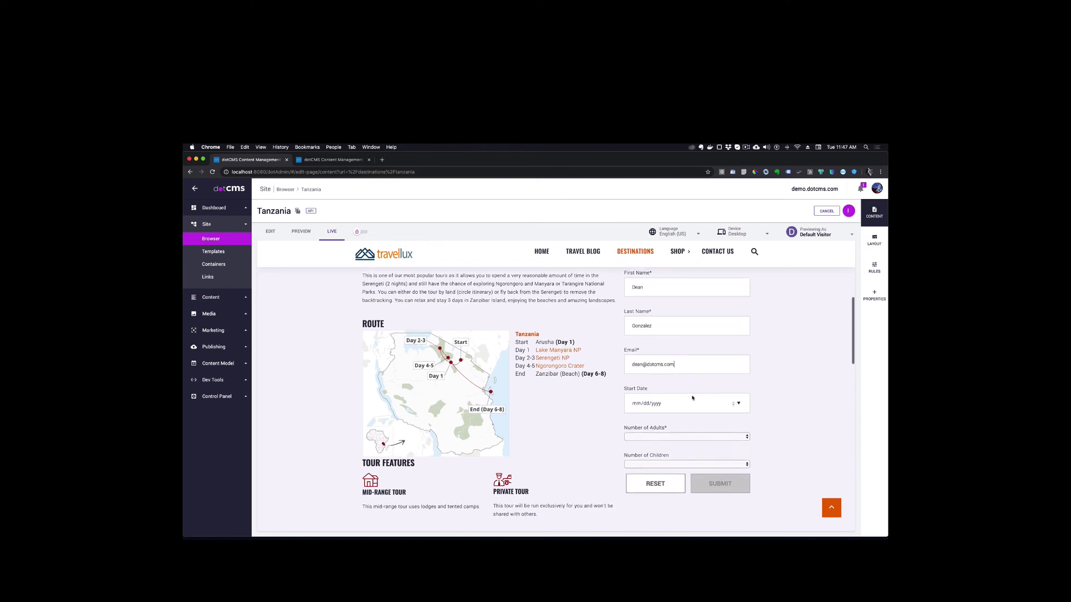
left_click(739, 393)
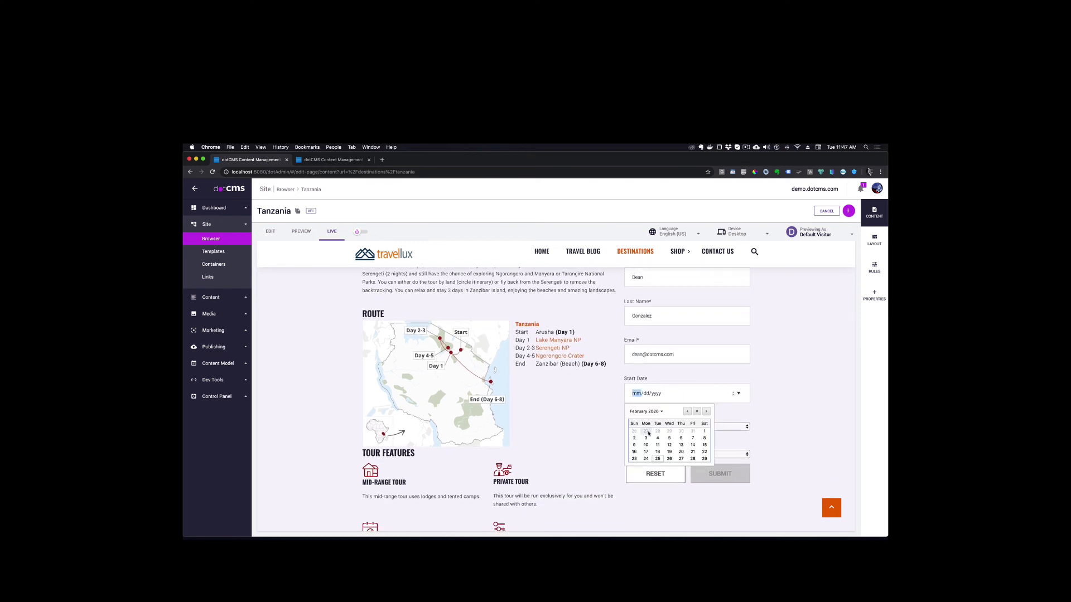
left_click(662, 412)
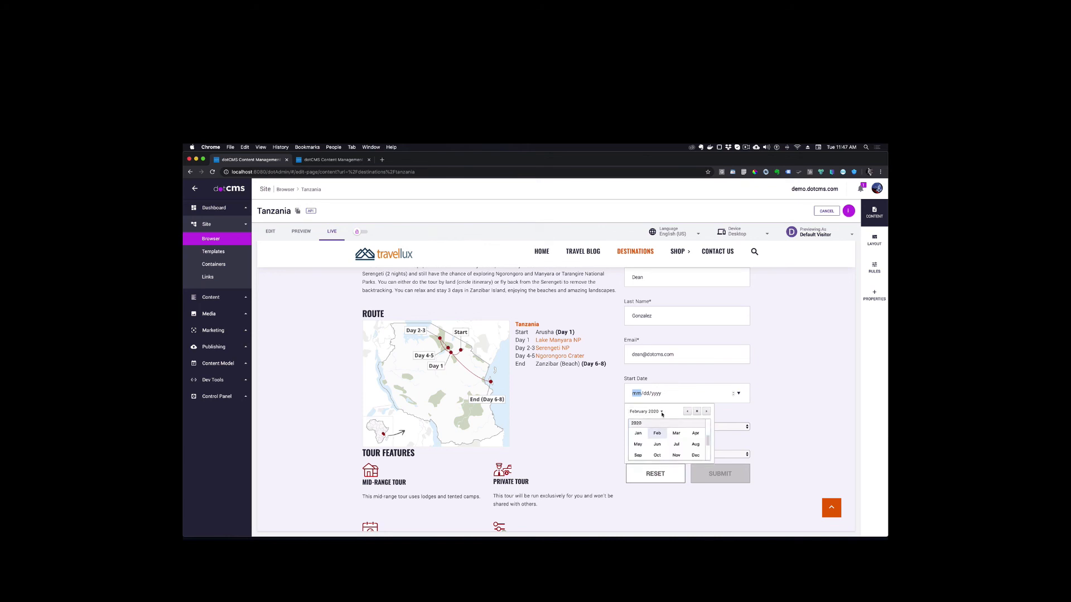
left_click(678, 436)
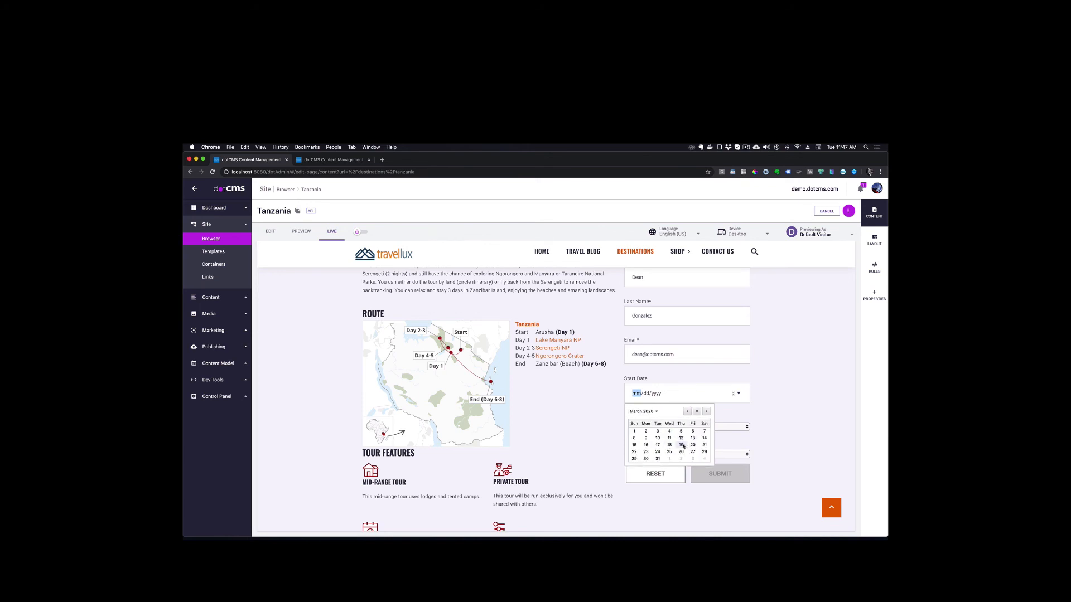
left_click(681, 445)
Set Number of Adults to 2 and Number of Children to 1, and submit the quote form
scroll(736, 391, "down", 3)
left_click(736, 355)
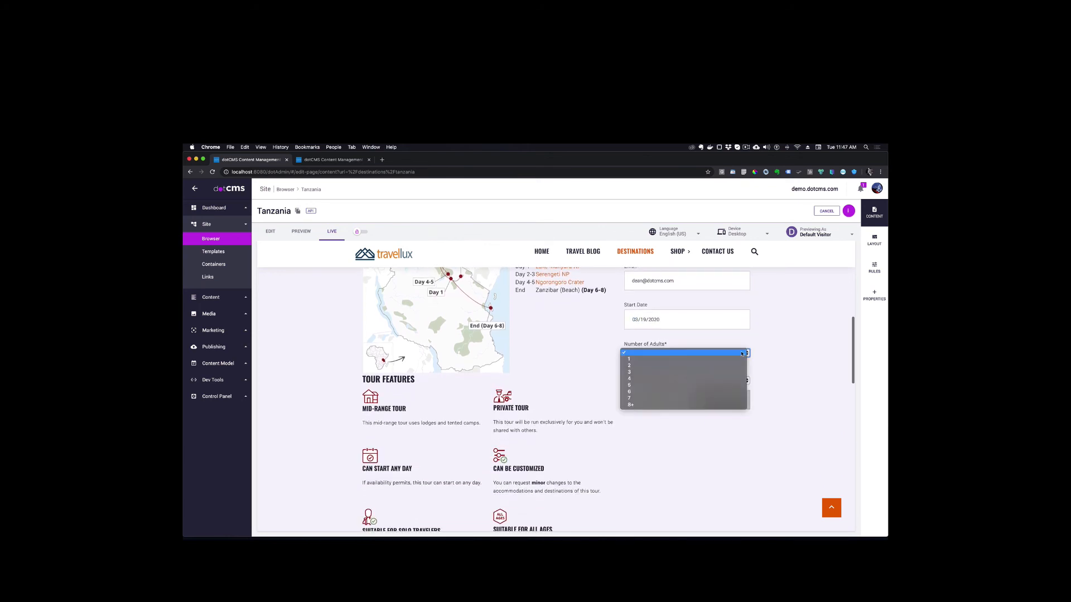
left_click(639, 366)
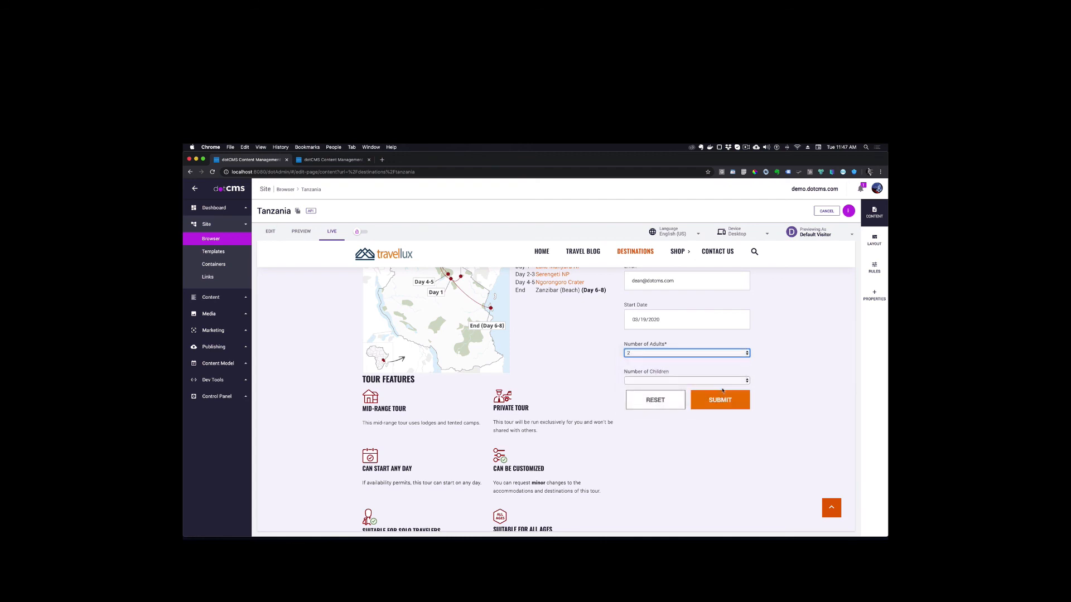
left_click(633, 381)
left_click(631, 389)
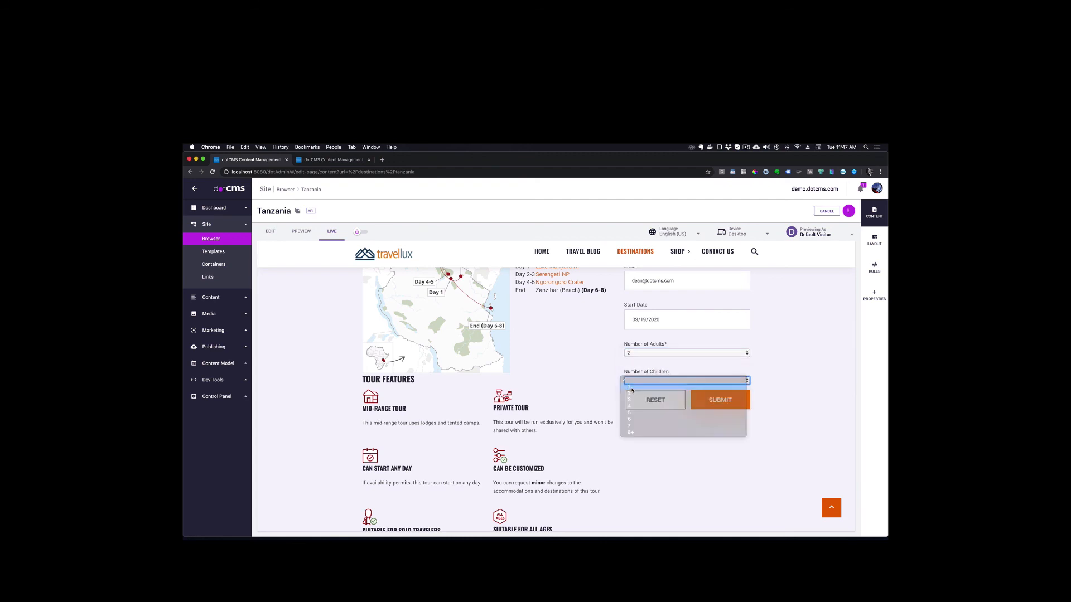
left_click(722, 401)
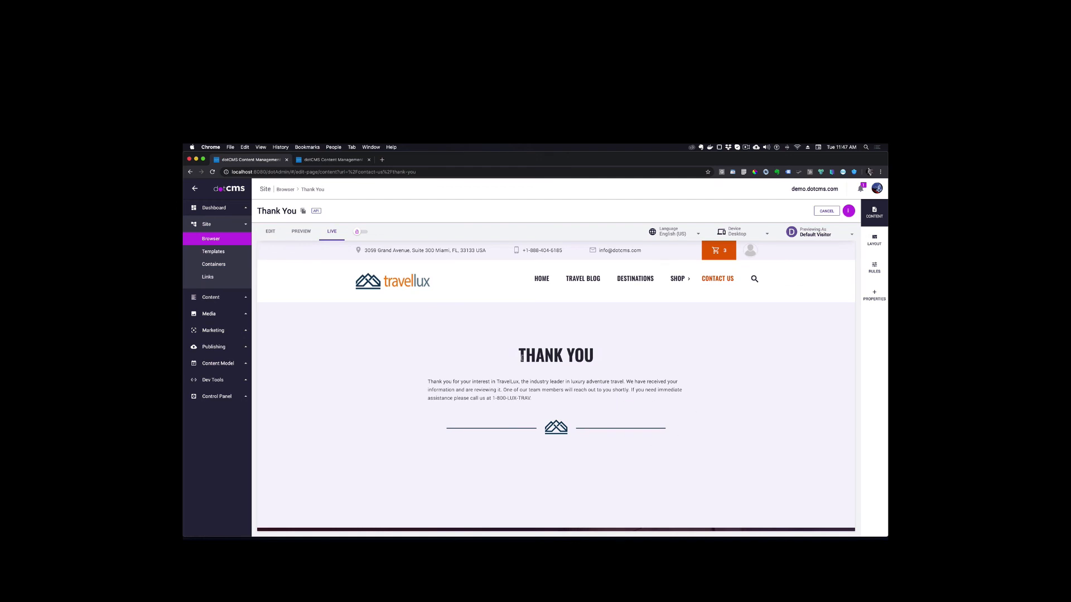
Filter the content search to the Request a Quote type and open the submitted entry
left_click(220, 302)
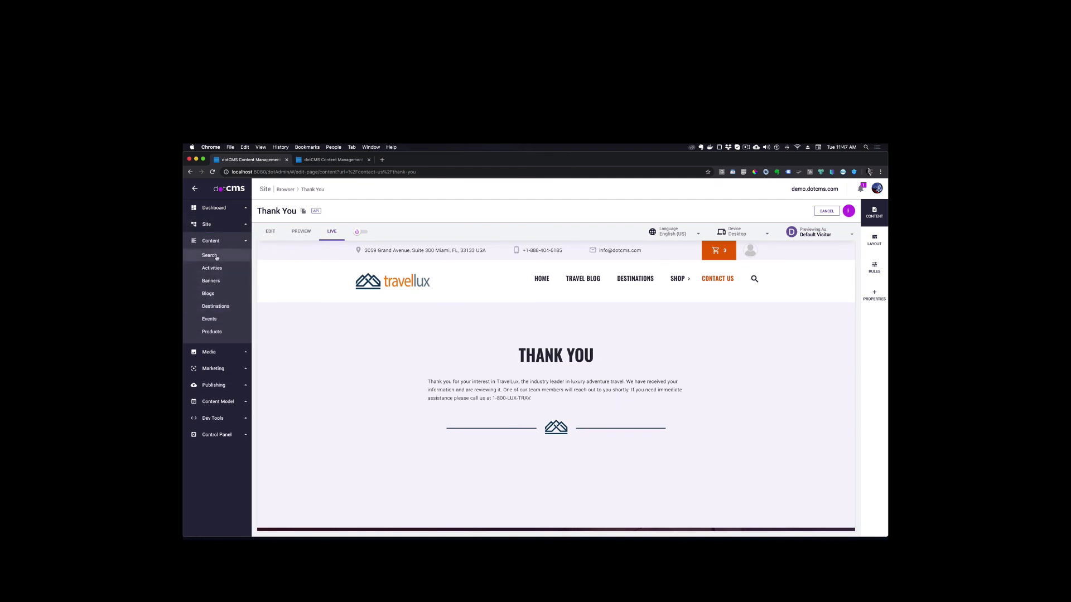
left_click(317, 229)
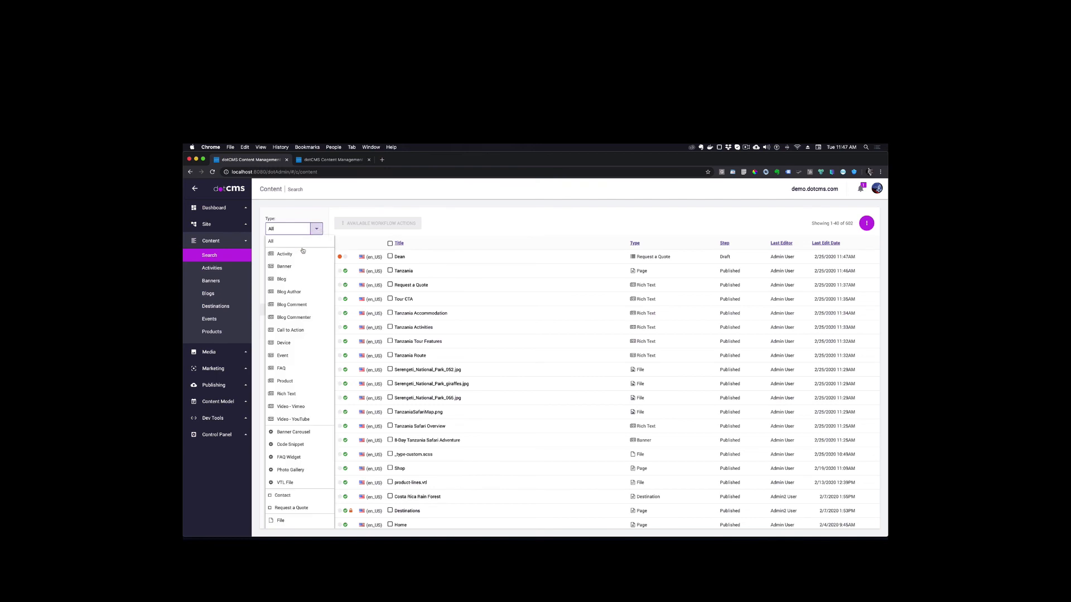
scroll(293, 460, "down", 3)
scroll(294, 460, "down", 1)
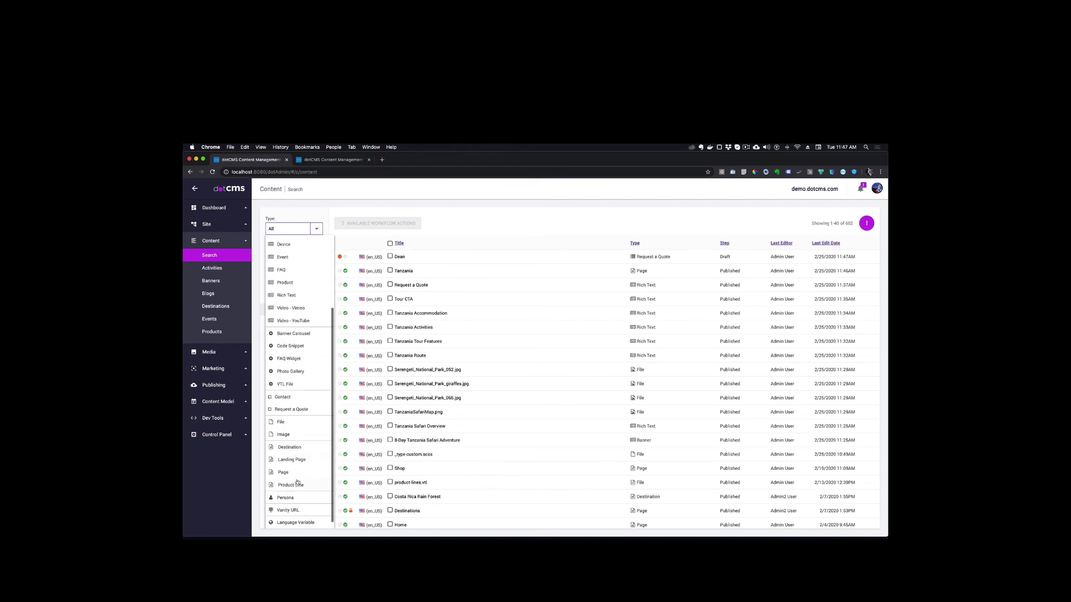
left_click(304, 411)
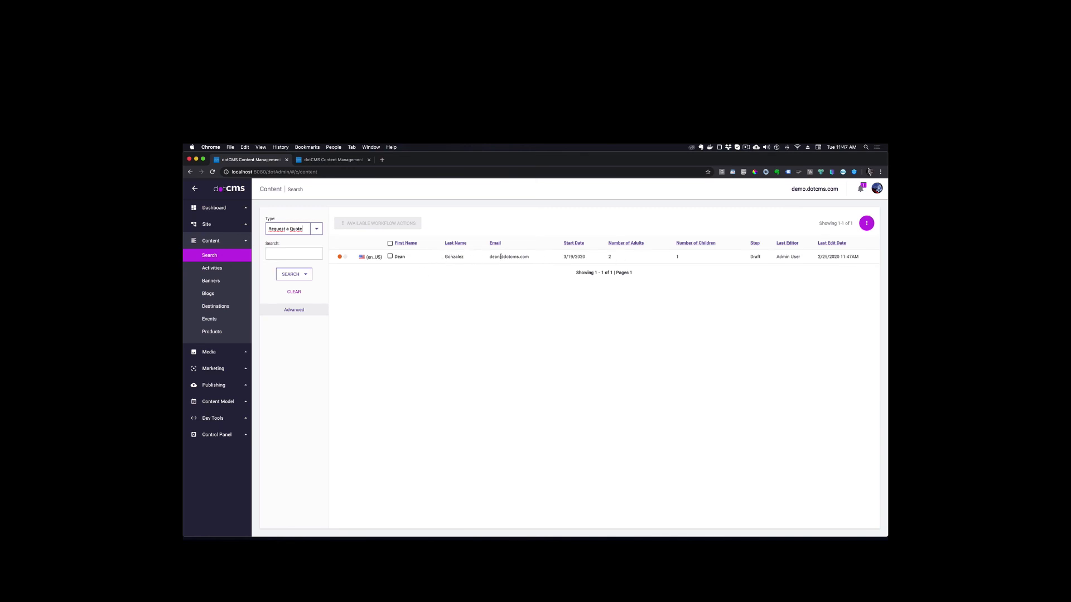
mouse_move(497, 256)
left_mouse_down()
mouse_move(568, 254)
mouse_move(488, 257)
left_mouse_up()
left_click(397, 257)
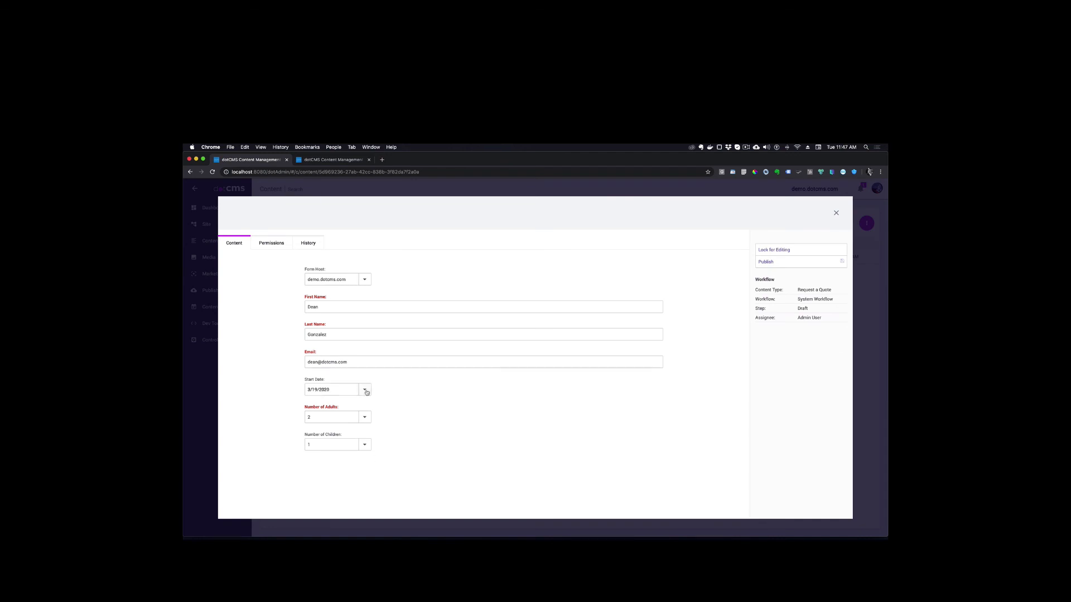